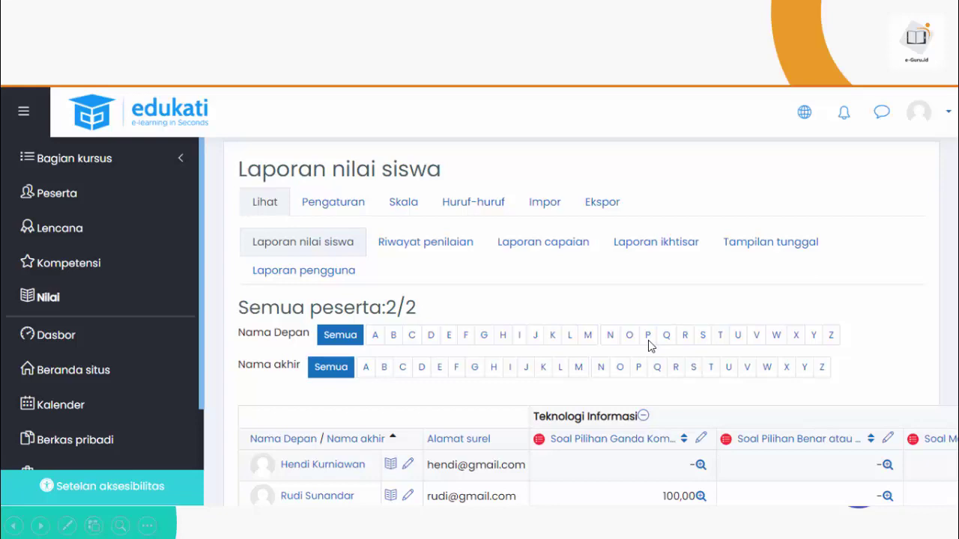
Step: End the slide show, switch to the Edukati site in Chrome and open the Dasbor page
key(Escape)
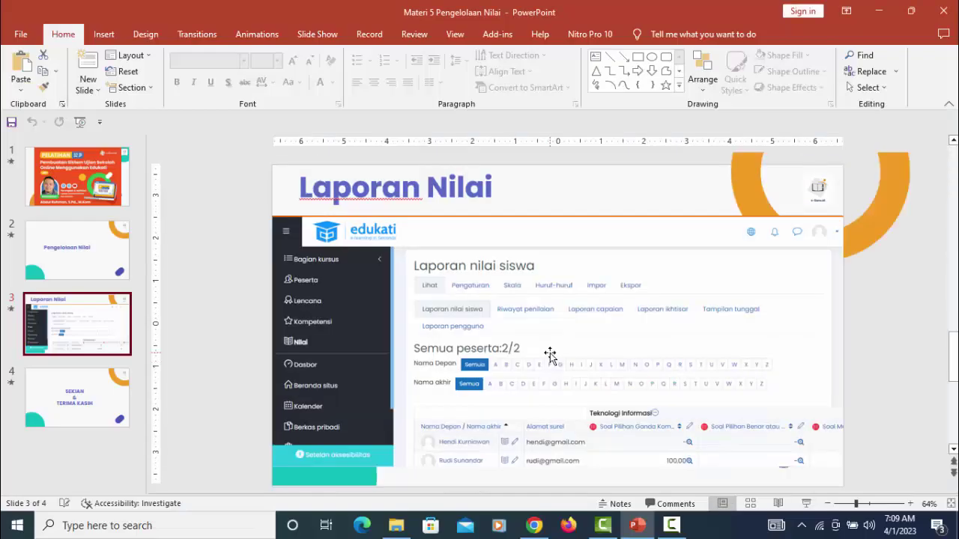
click(534, 528)
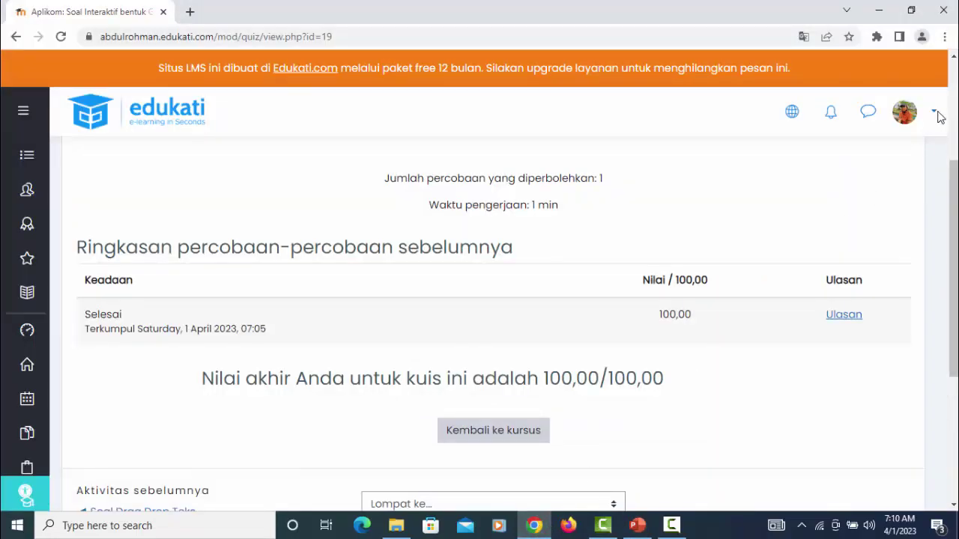
click(21, 110)
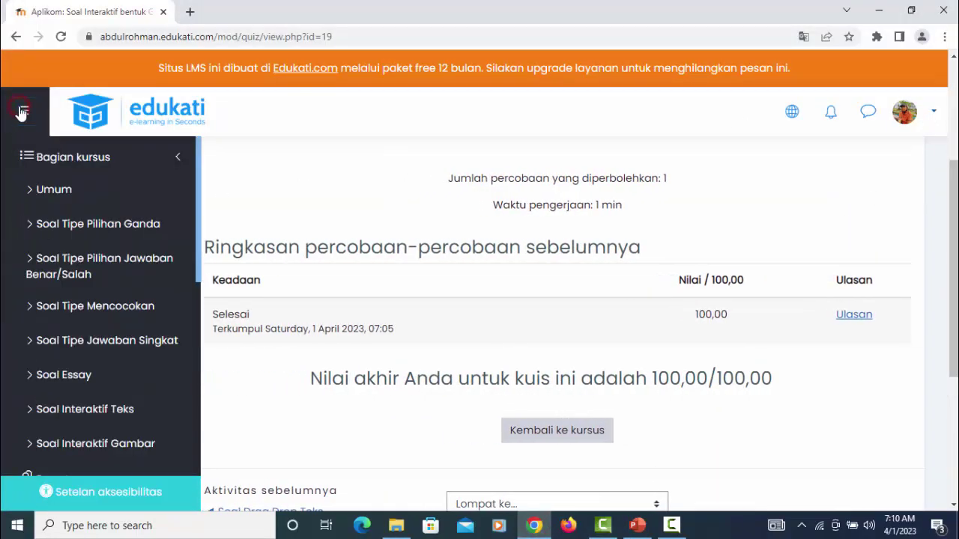
scroll(104, 314, down, 3)
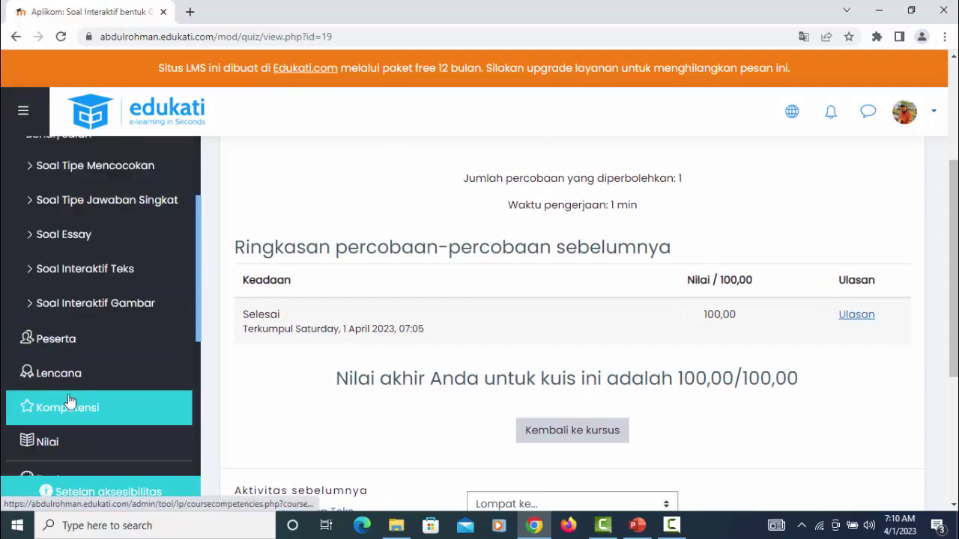
scroll(86, 397, down, 3)
click(74, 336)
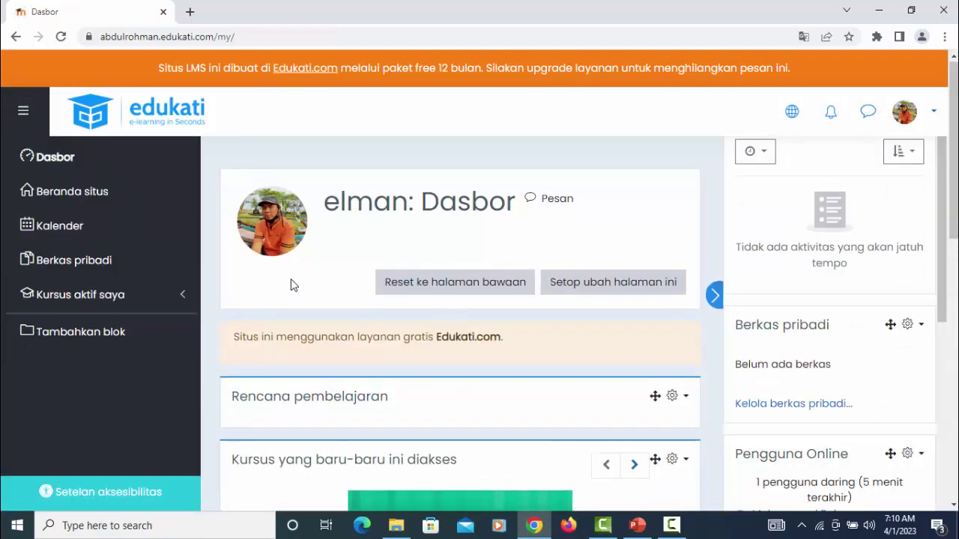
Step: Open the Aplikom course from the list of active courses
scroll(289, 283, down, 3)
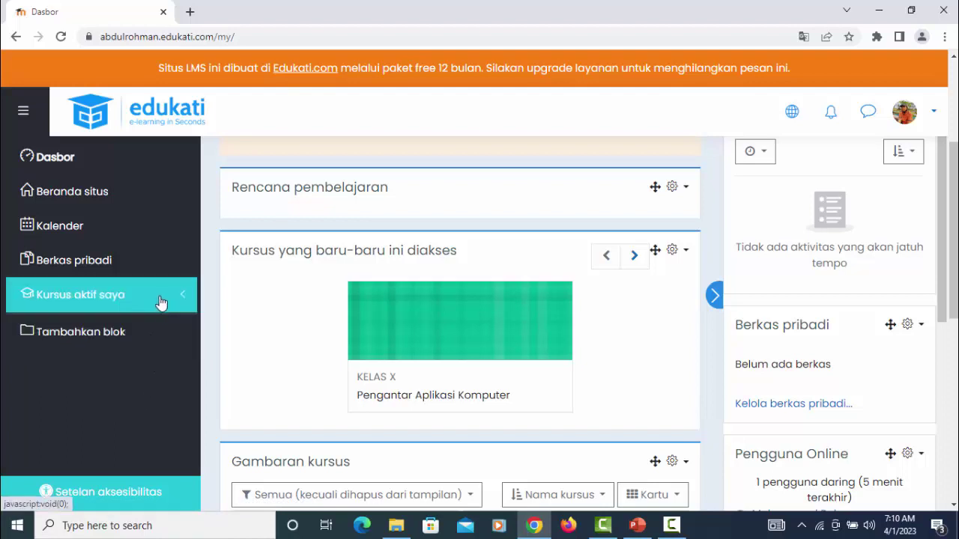
click(116, 298)
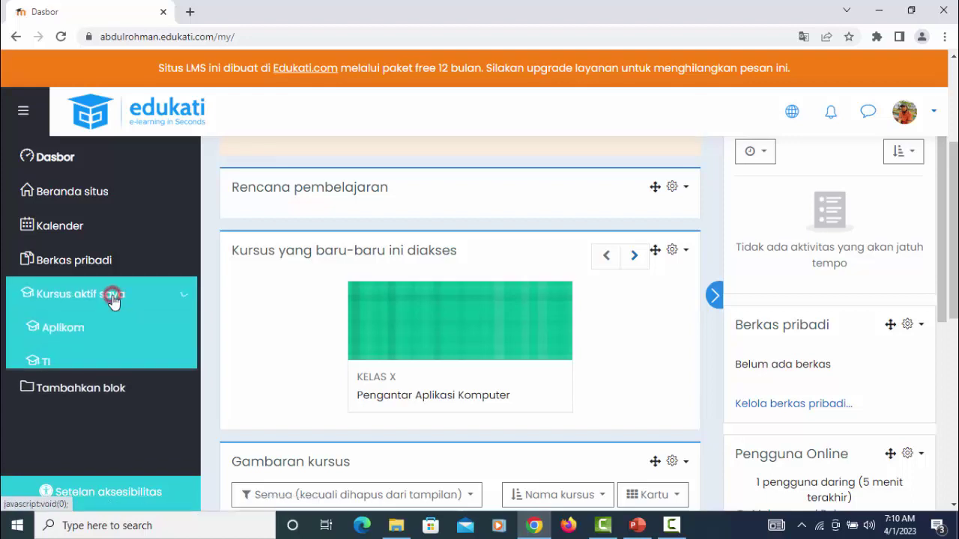
click(66, 330)
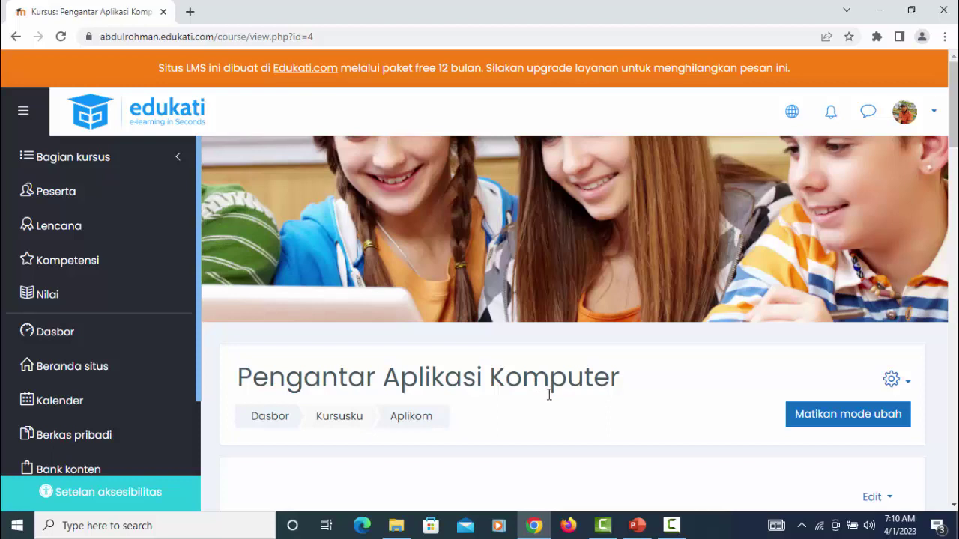
Step: Turn the Pengantar Aplikasi Komputer course's edit mode off and back on
scroll(549, 395, down, 2)
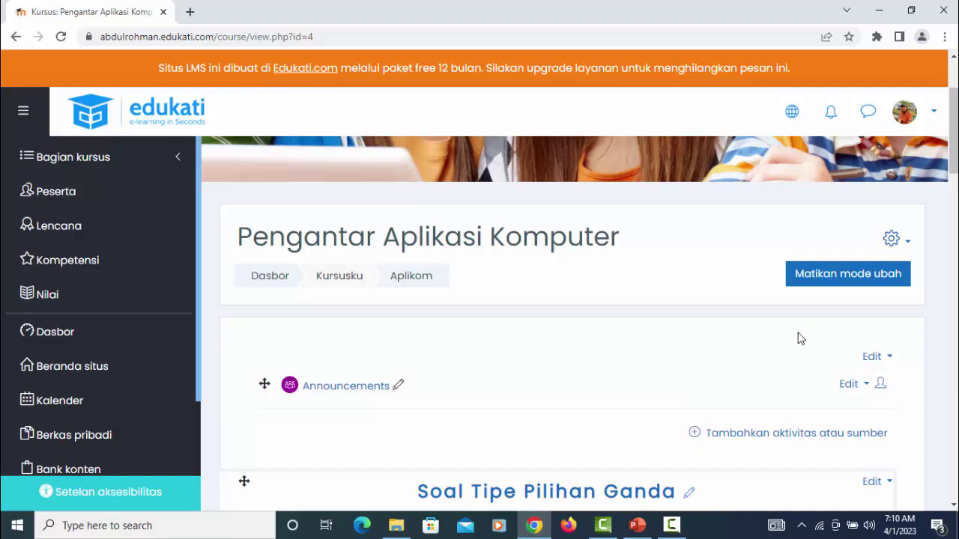
click(846, 279)
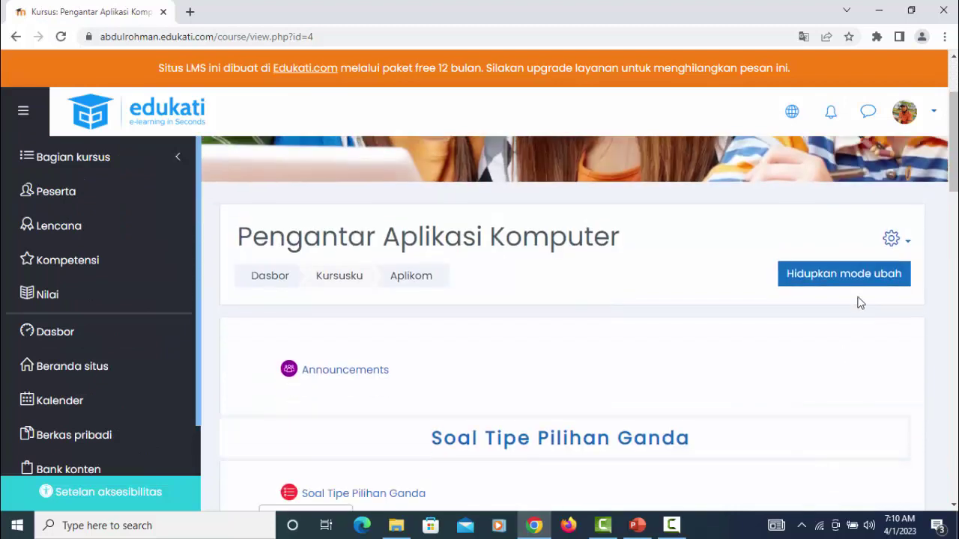
click(856, 276)
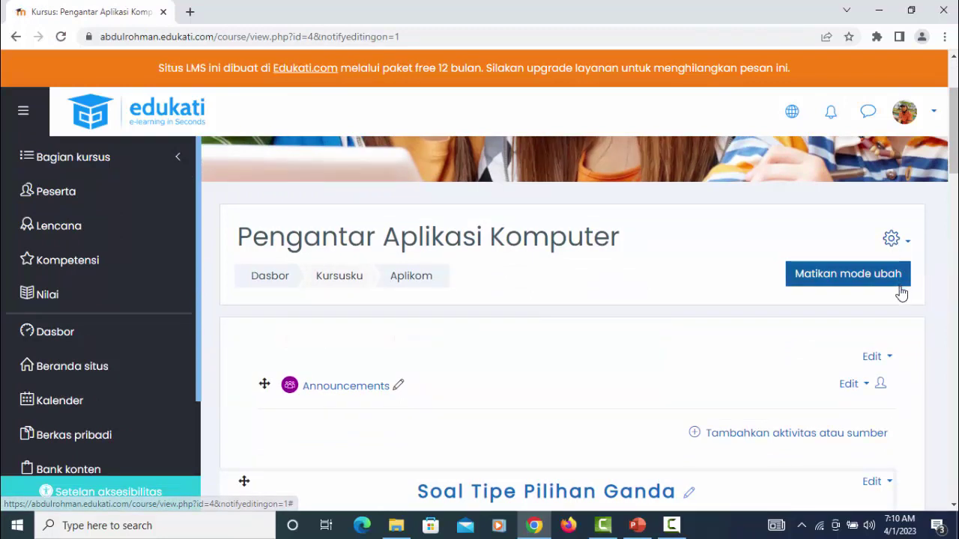
Step: Open Pengaturan buku nilai from the course settings and look over the grade items
click(895, 242)
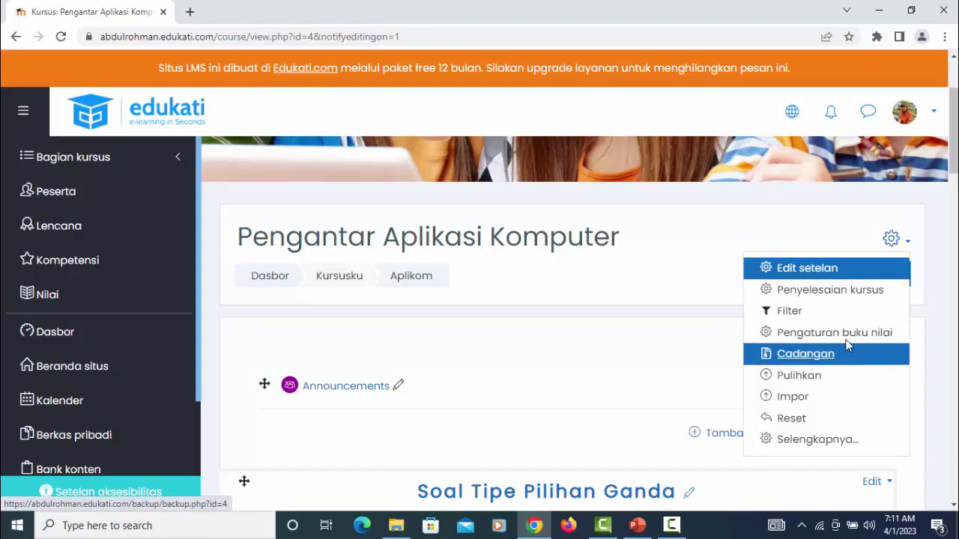
click(854, 227)
click(905, 245)
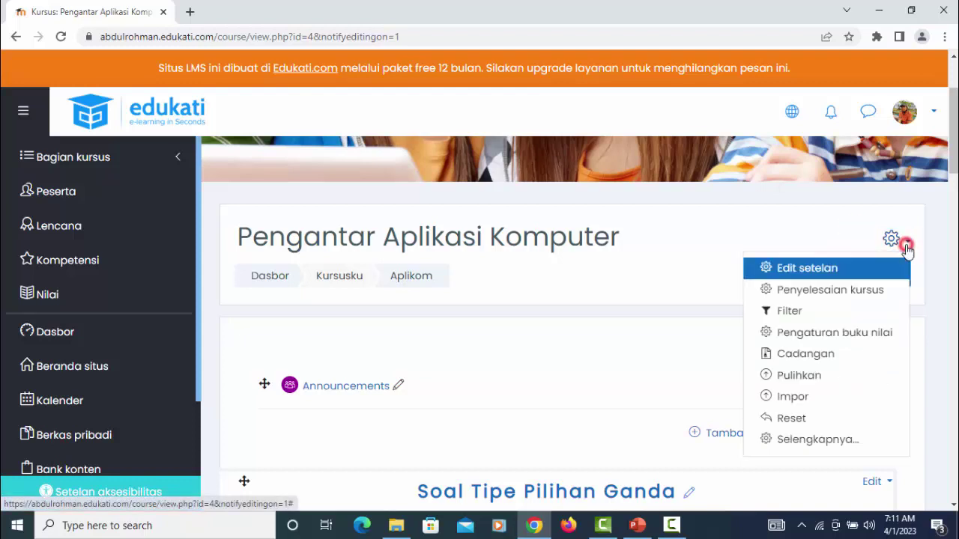
click(849, 335)
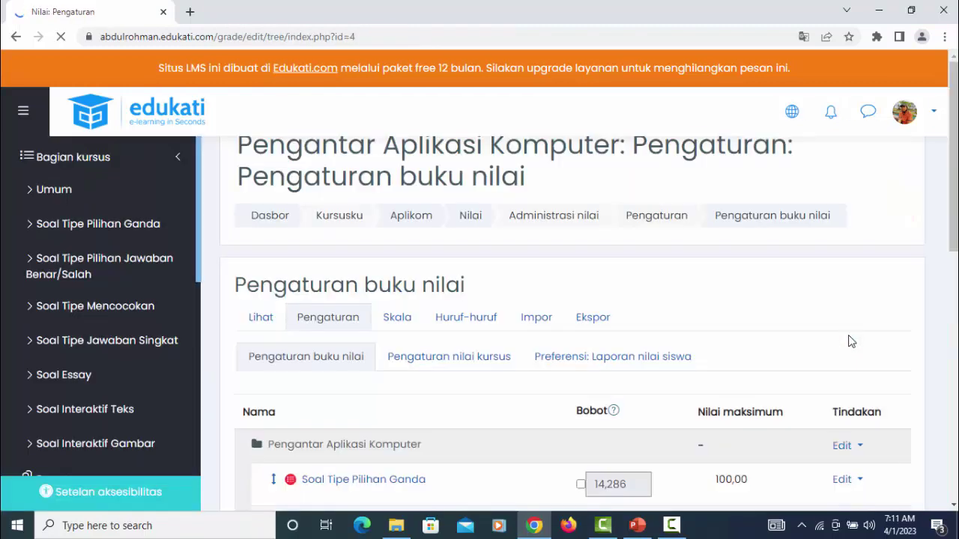
scroll(679, 319, down, 1)
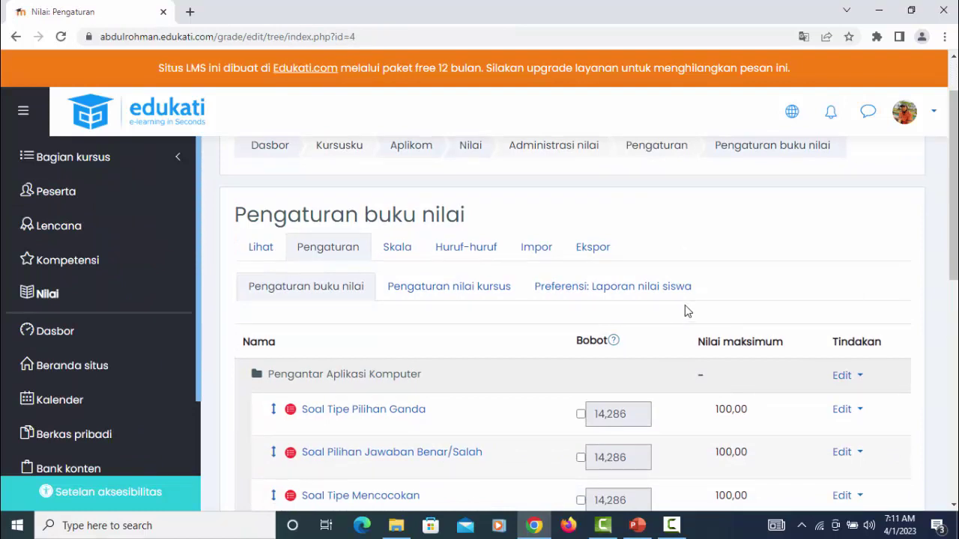
scroll(685, 312, down, 1)
scroll(685, 312, up, 1)
Step: Open the Laporan nilai siswa report and examine the students' grades across all quiz columns
click(270, 251)
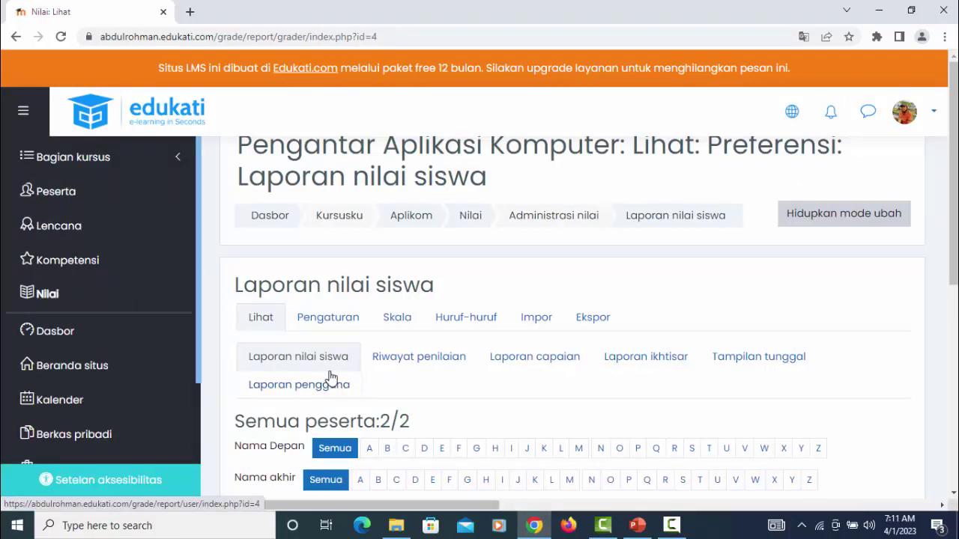
scroll(547, 425, down, 3)
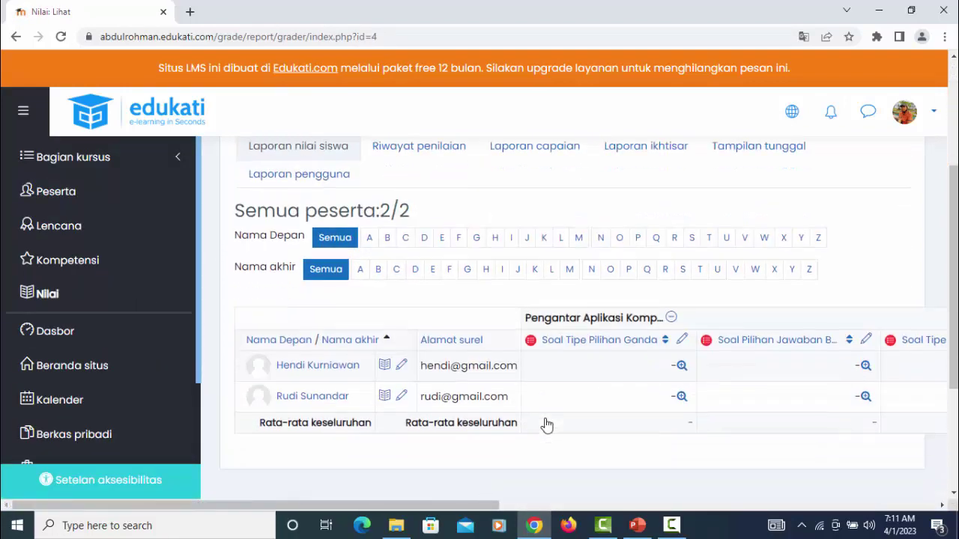
drag(500, 503, 437, 482)
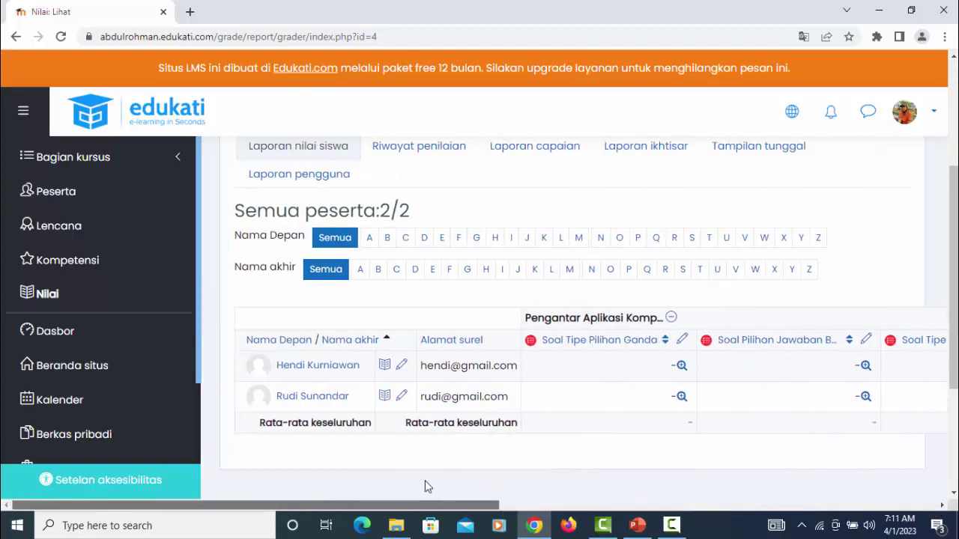
drag(424, 481, 544, 479)
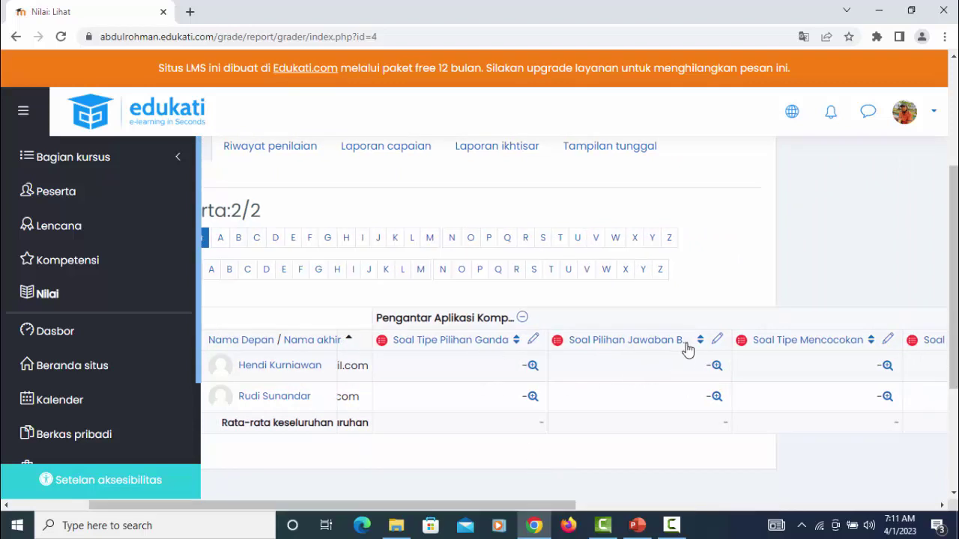
drag(565, 504, 440, 487)
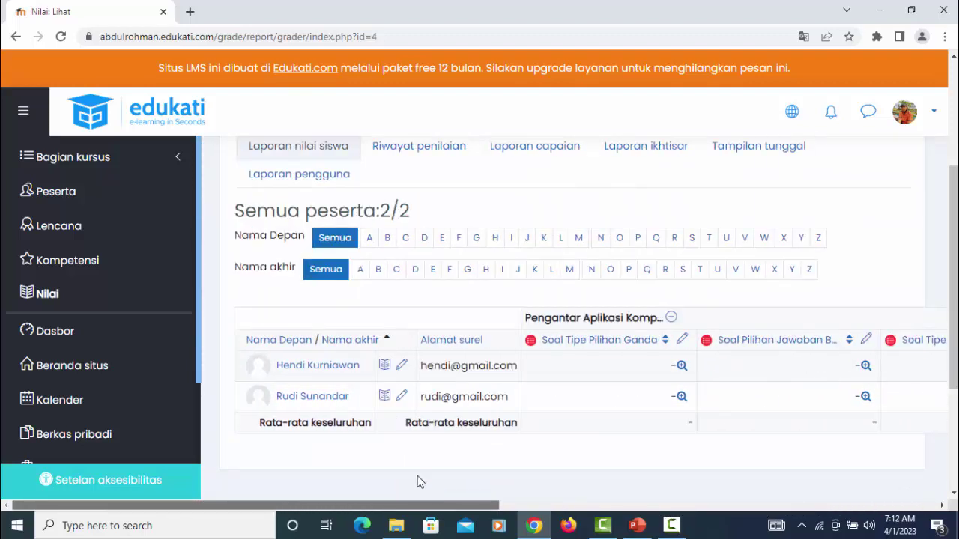
drag(484, 512, 777, 499)
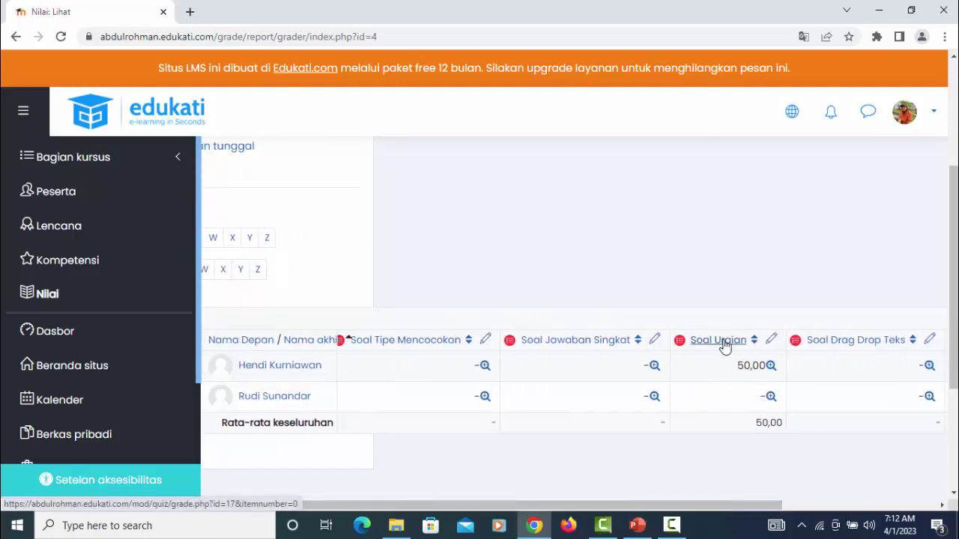
Step: Review the graded Soal Uraian attempt with its answer, comment and response history, and return to the grade report
click(770, 366)
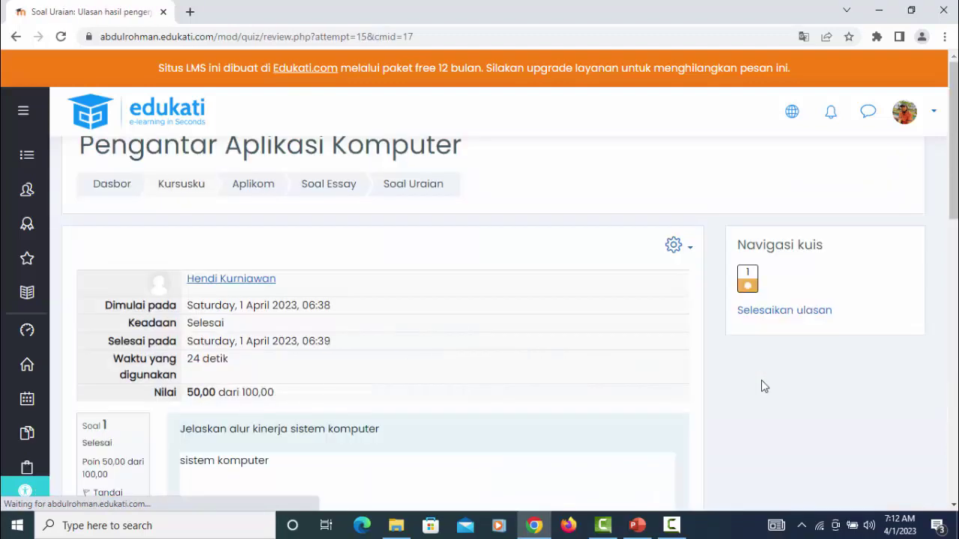
scroll(390, 457, down, 5)
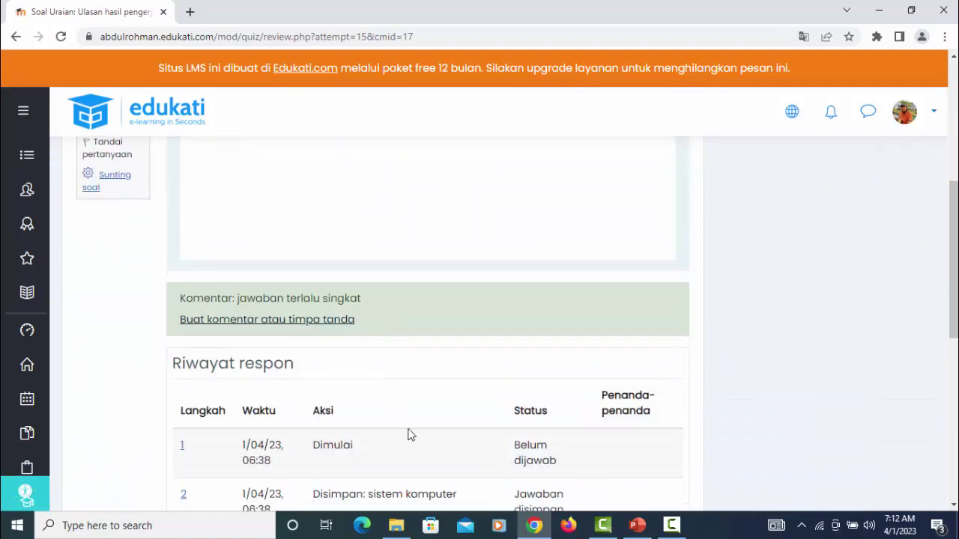
scroll(388, 429, up, 1)
scroll(392, 417, down, 3)
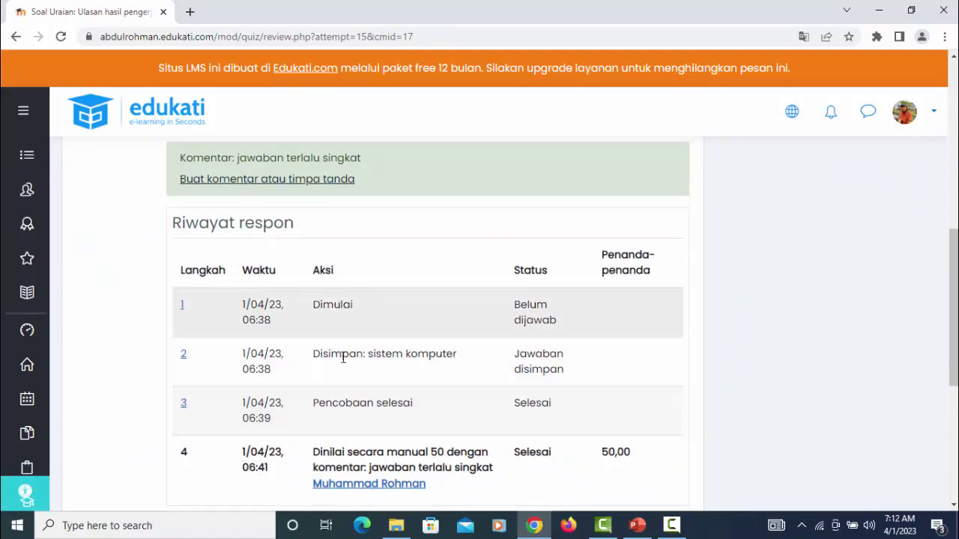
scroll(485, 408, up, 5)
scroll(482, 402, up, 1)
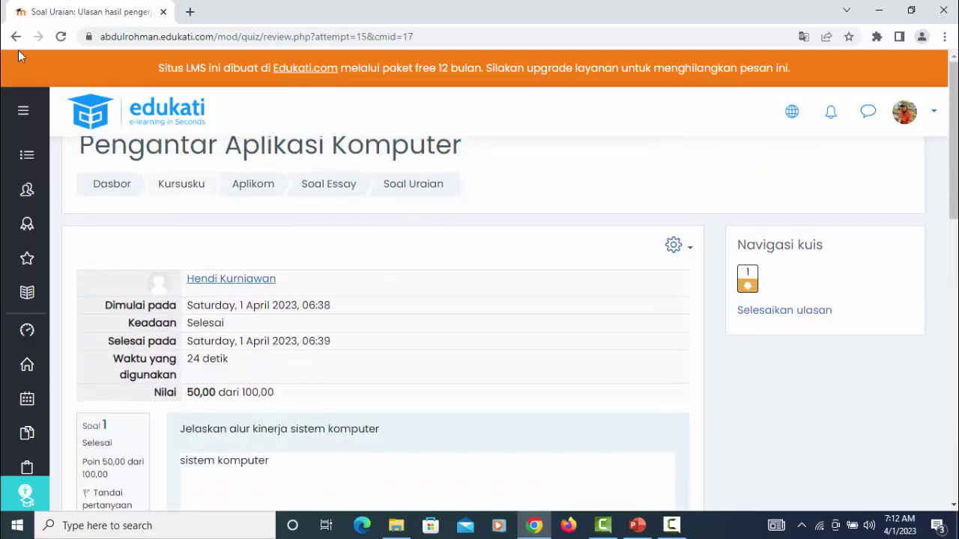
click(15, 36)
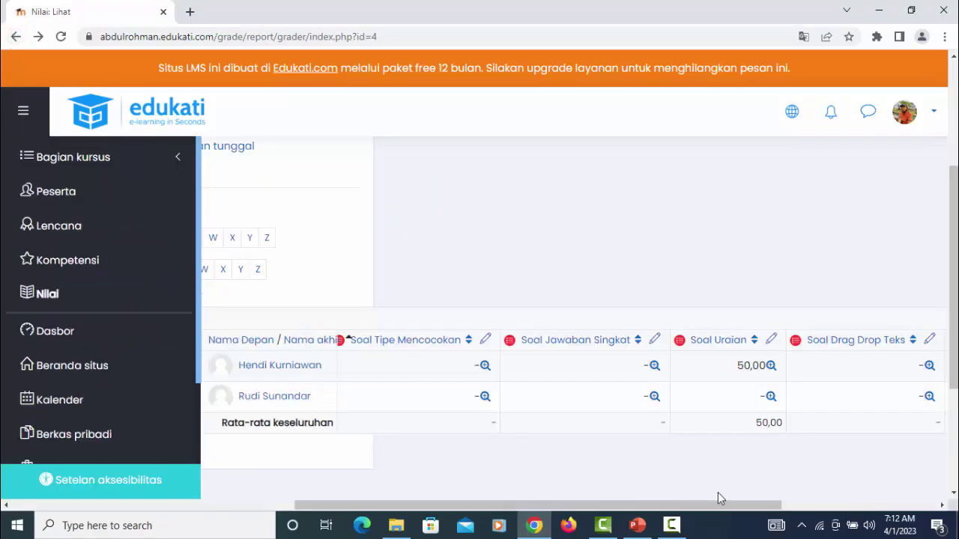
Step: Open the Riwayat penilaian report and look over its filter options
drag(712, 506, 388, 525)
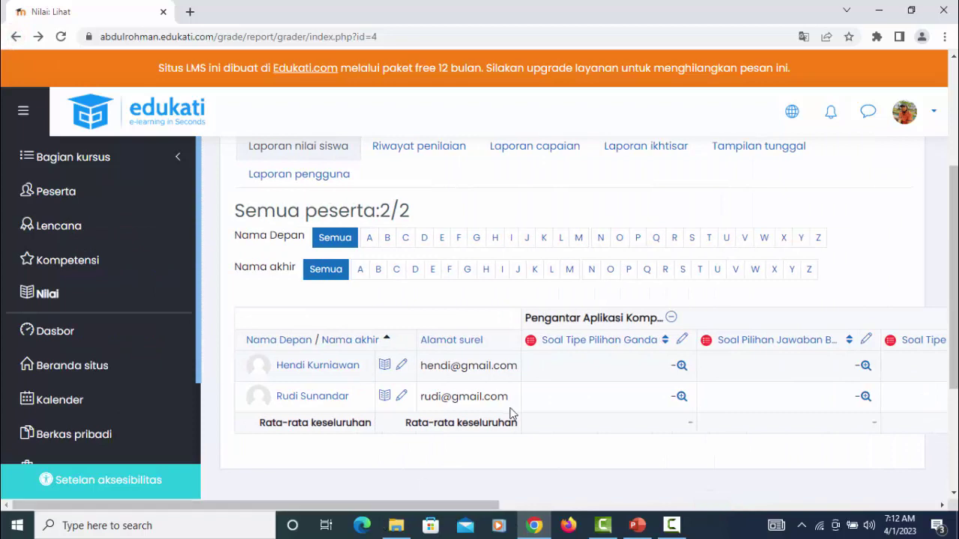
scroll(456, 342, up, 2)
click(423, 288)
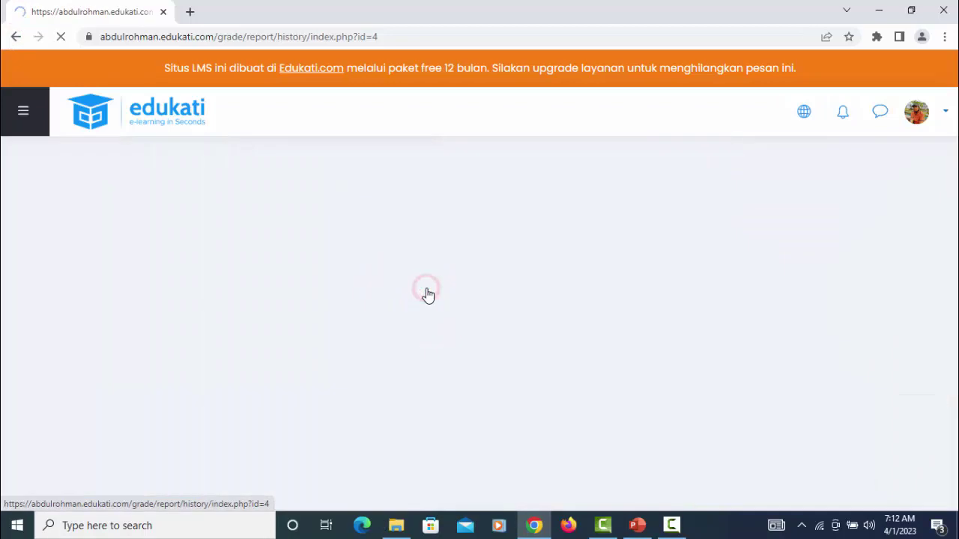
scroll(581, 397, down, 4)
scroll(586, 424, up, 4)
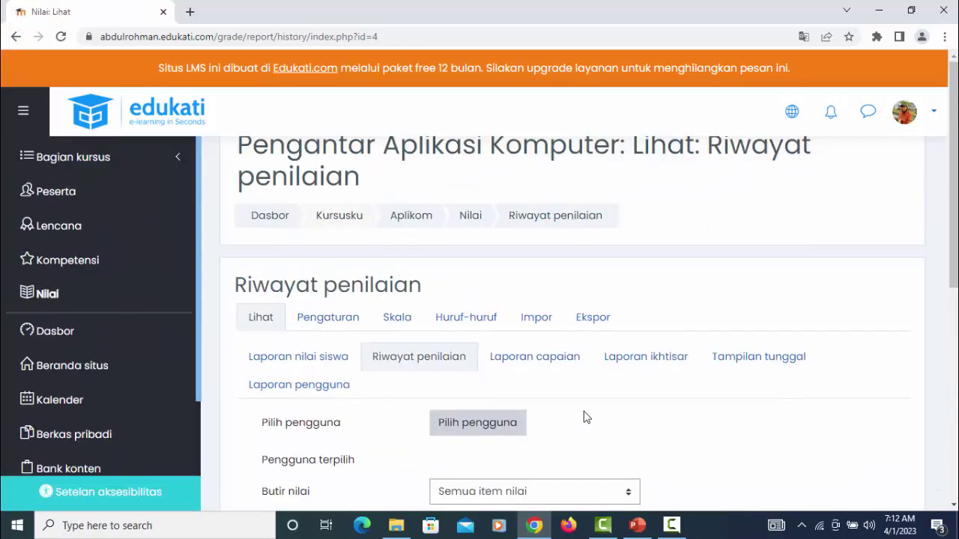
Step: Look through the remaining grade views: Laporan capaian, Laporan ikhtisar and Tampilan tunggal
click(530, 357)
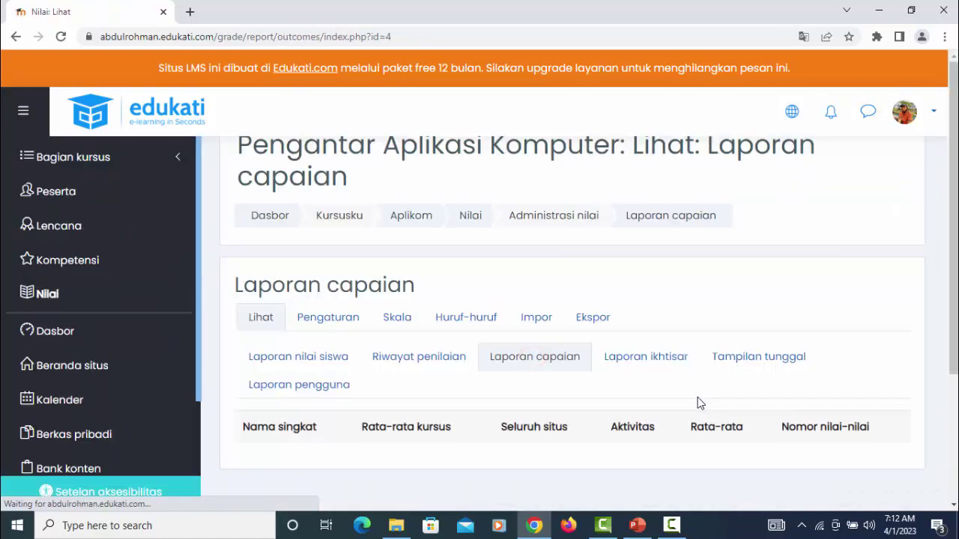
scroll(695, 408, down, 2)
scroll(693, 408, up, 2)
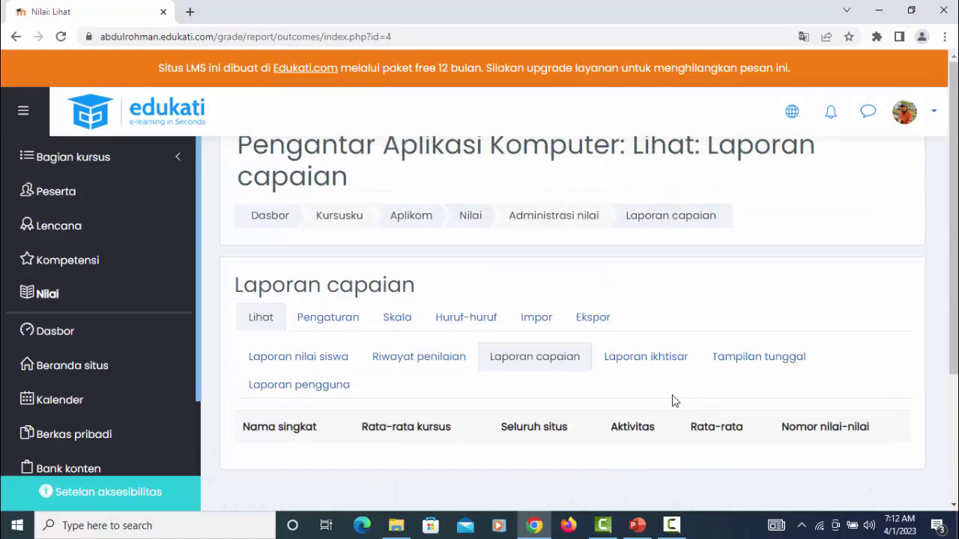
click(649, 359)
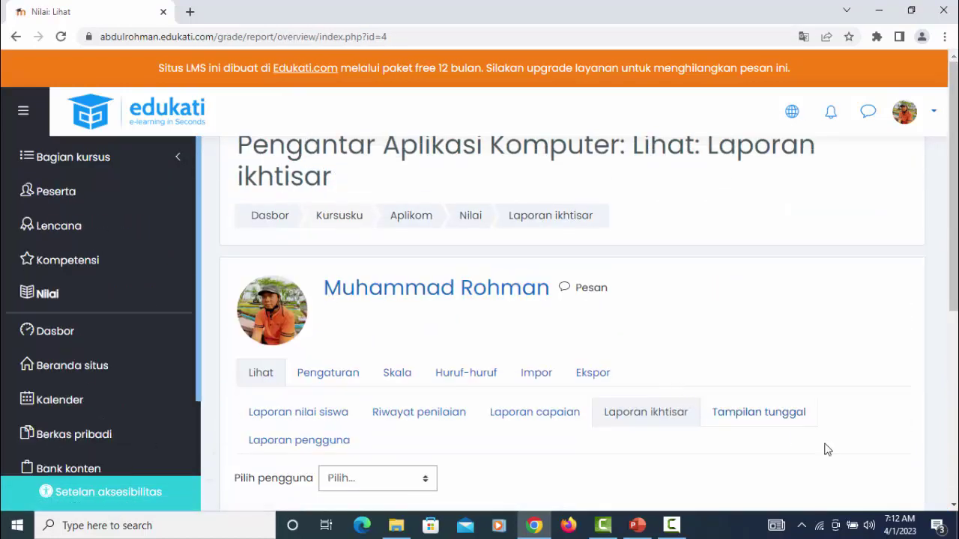
click(769, 420)
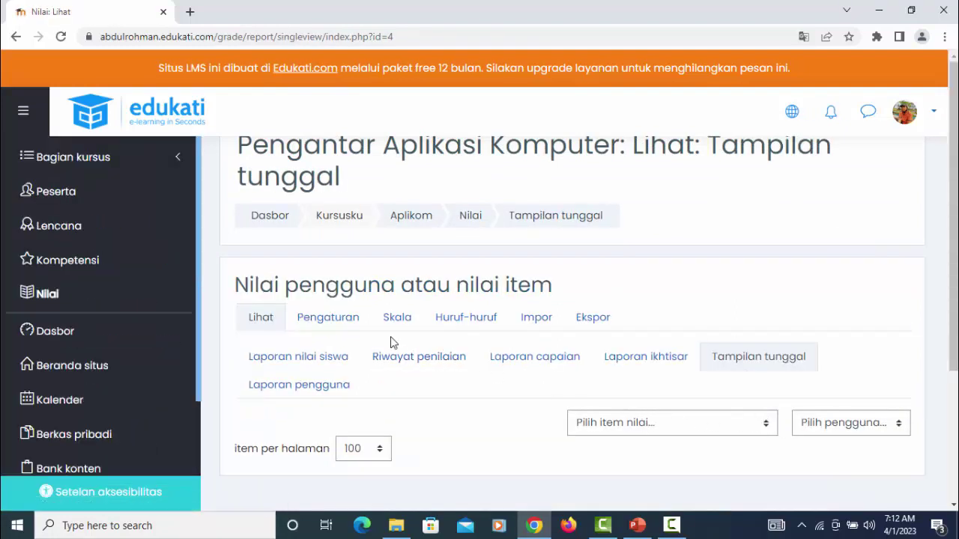
Step: Return to the Pengaturan buku nilai page and view its grade items and weights
click(335, 319)
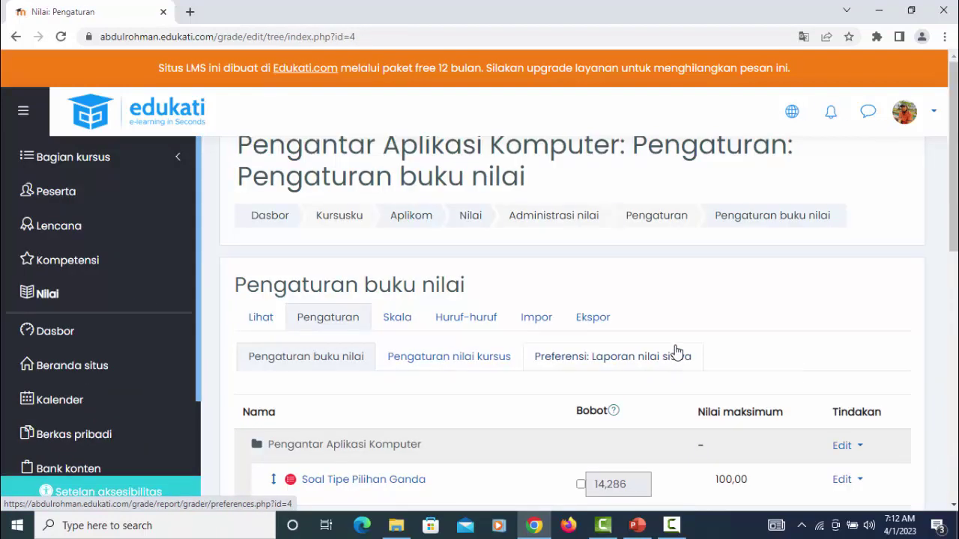
scroll(680, 346, down, 1)
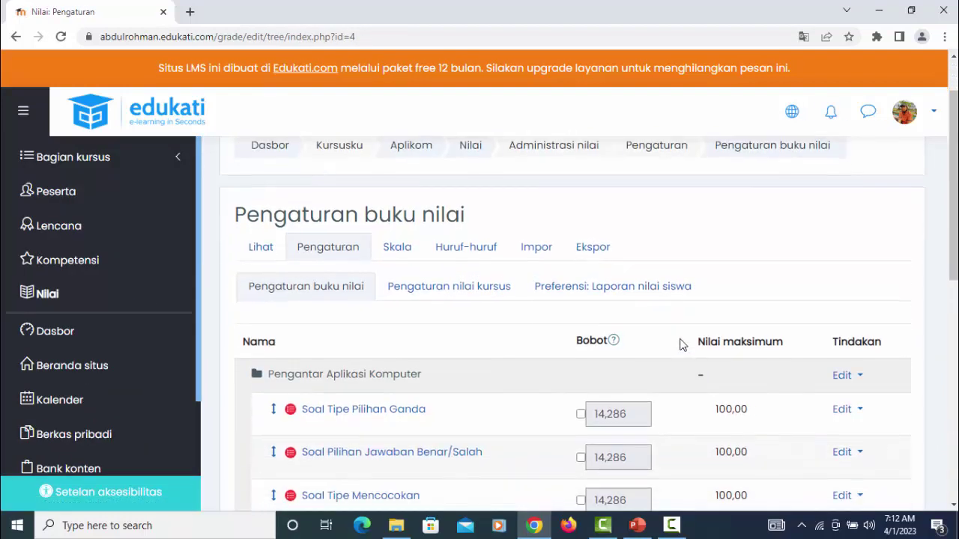
Step: Look over the weights, maximum grades and course total of the grade items in Pengaturan buku nilai
scroll(683, 343, down, 3)
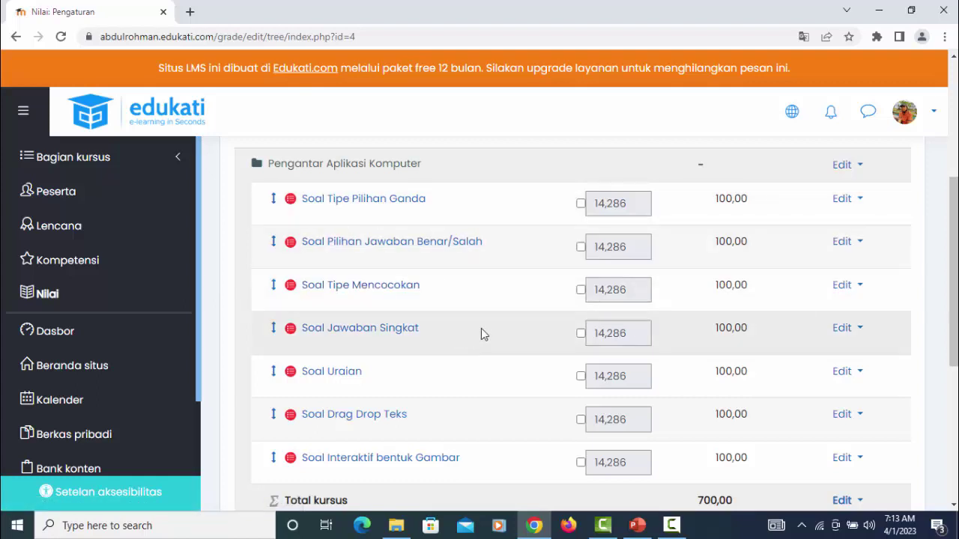
scroll(669, 303, up, 1)
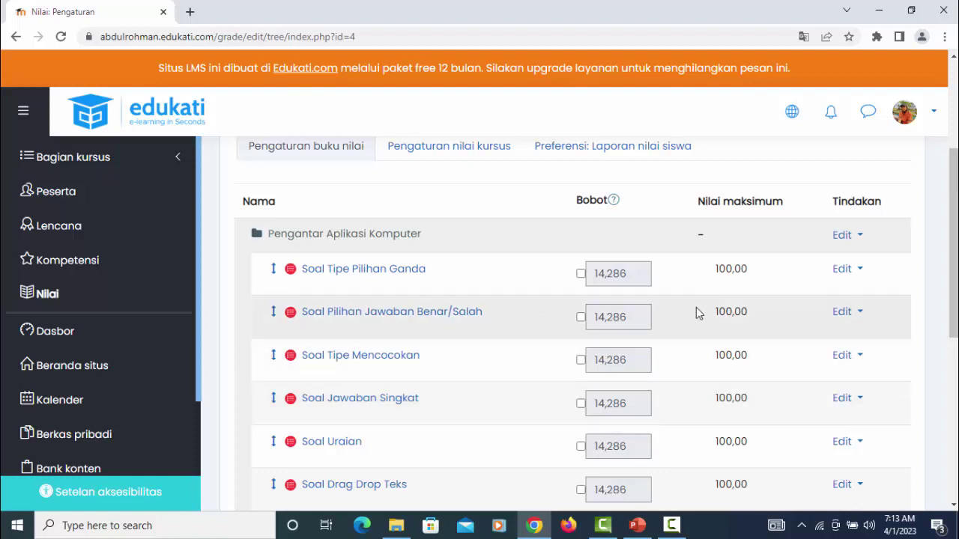
scroll(642, 365, down, 2)
scroll(645, 376, down, 2)
scroll(605, 323, up, 4)
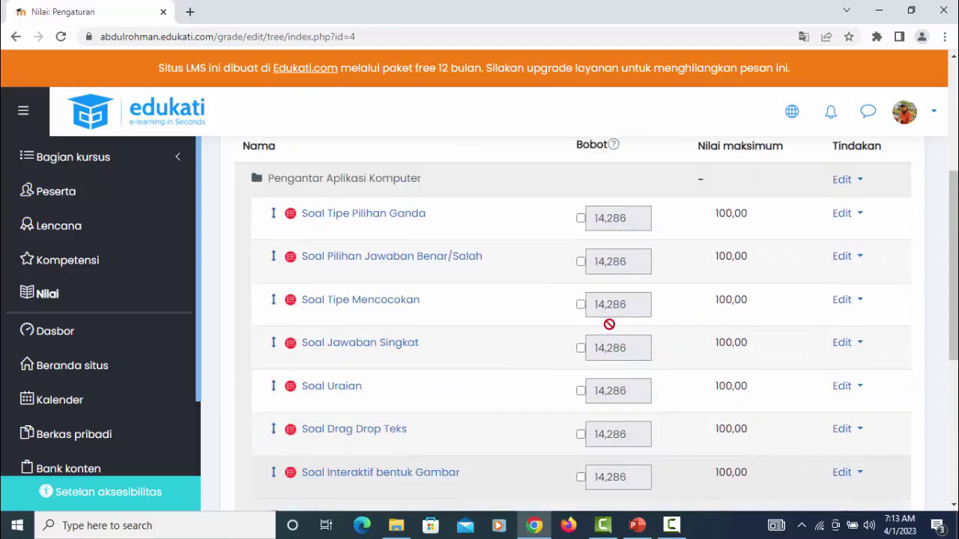
Step: Toggle the manual weight (Bobot) for Soal Tipe Pilihan Ganda on and off again, and check the Total kursus row
click(580, 345)
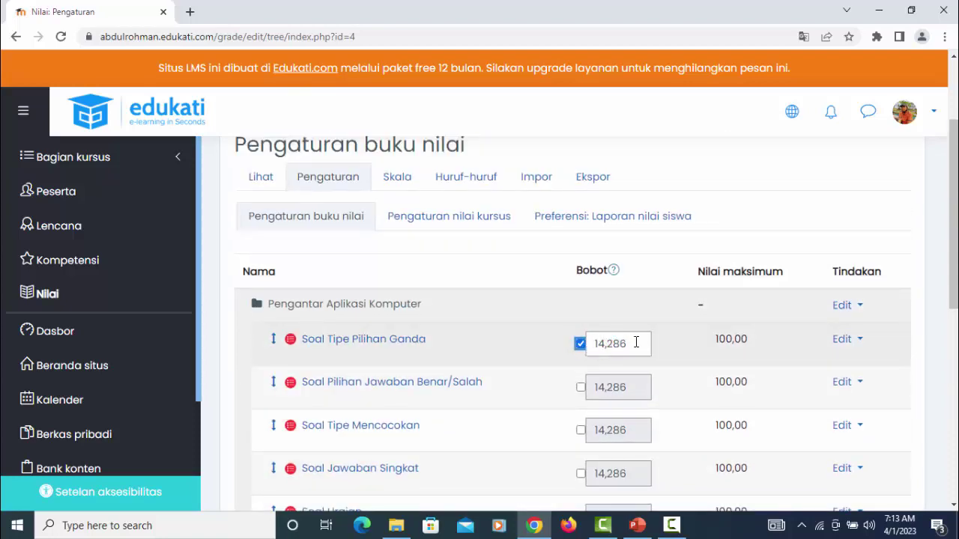
click(581, 345)
click(581, 344)
click(581, 345)
scroll(738, 390, down, 3)
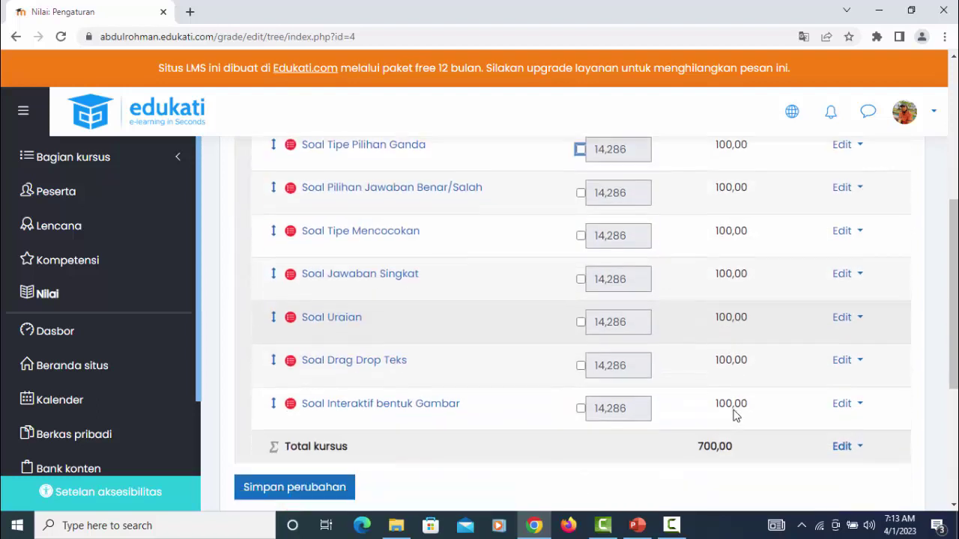
scroll(736, 415, down, 1)
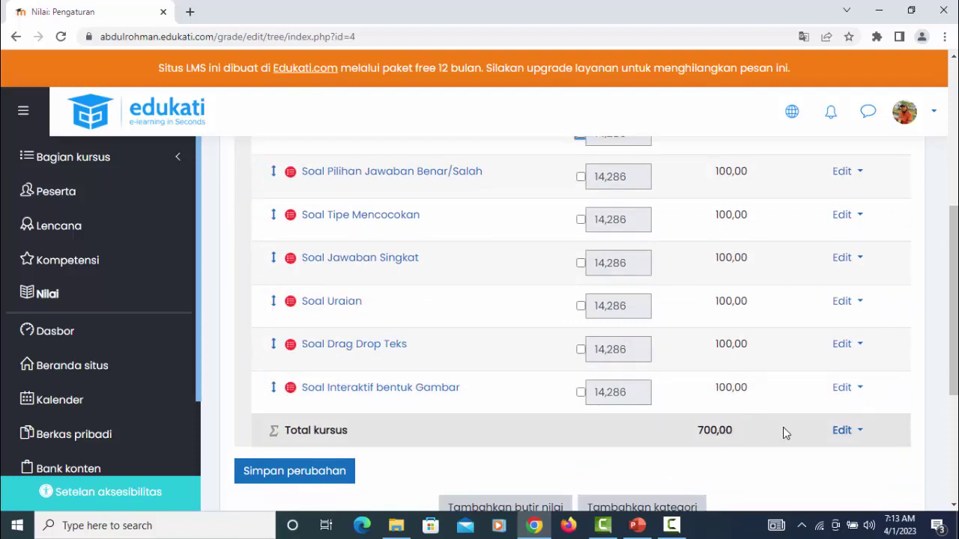
Step: Open the settings of the Soal Tipe Pilihan Ganda grade item, review its grade and weight options, and return to the gradebook setup
scroll(812, 427, up, 2)
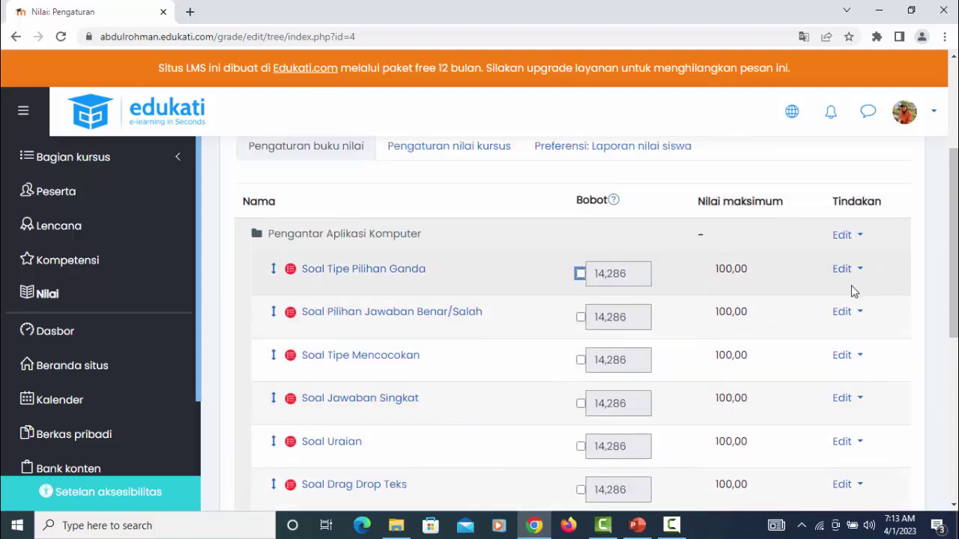
click(859, 271)
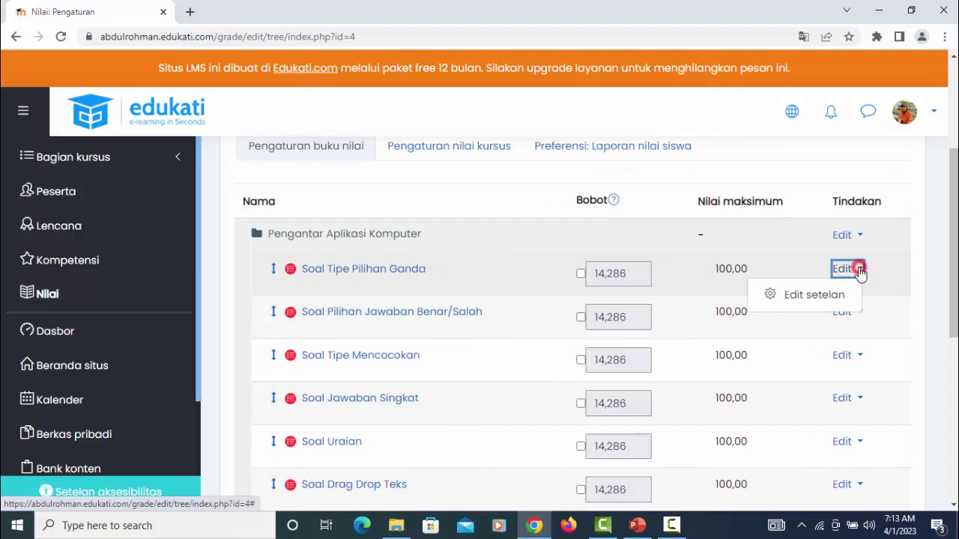
click(805, 297)
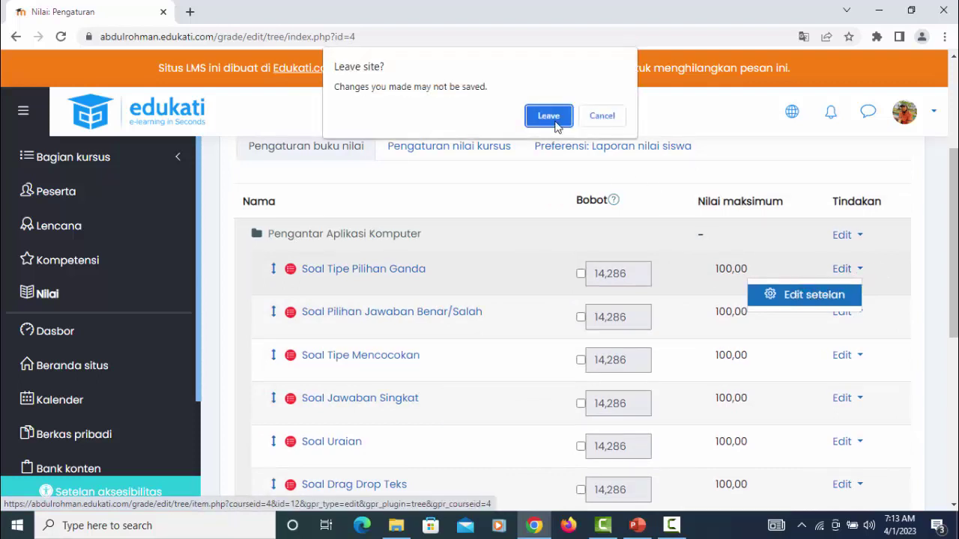
click(548, 116)
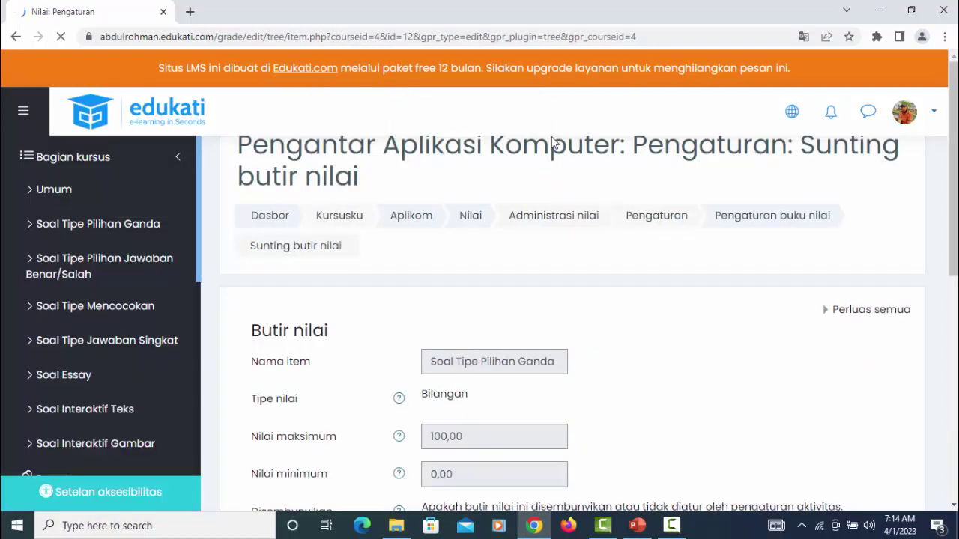
scroll(595, 407, down, 3)
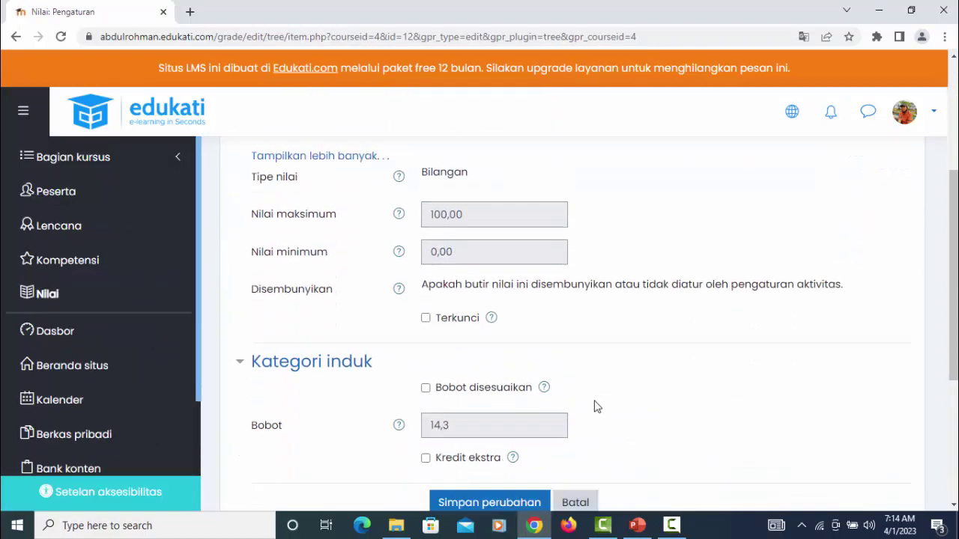
scroll(596, 407, down, 1)
scroll(589, 440, up, 4)
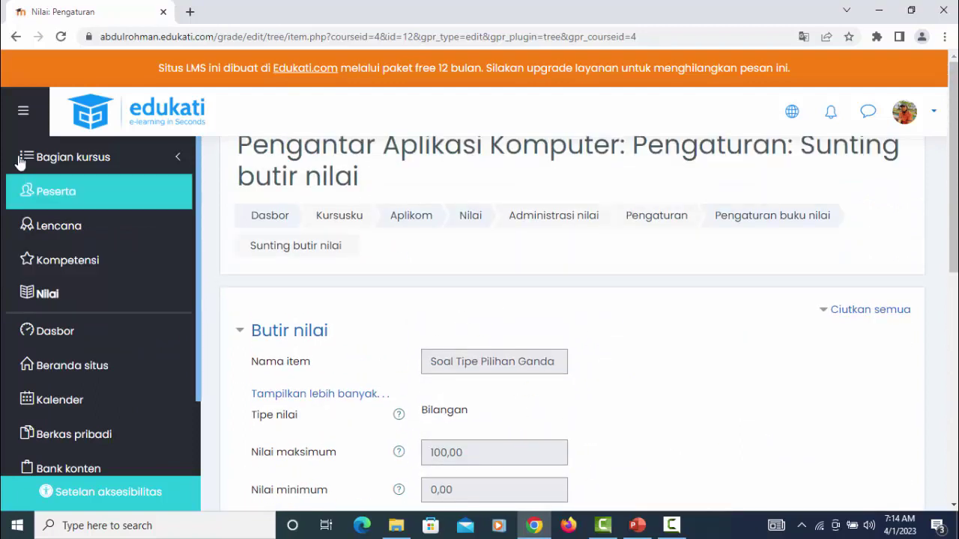
click(15, 37)
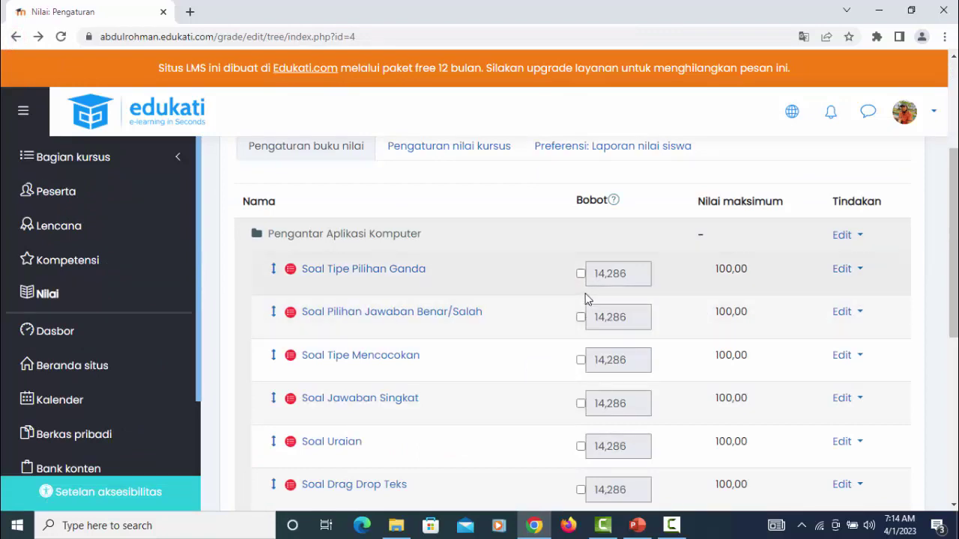
Step: Open the course's Skala page and look over the standard scales
scroll(589, 300, up, 2)
click(401, 248)
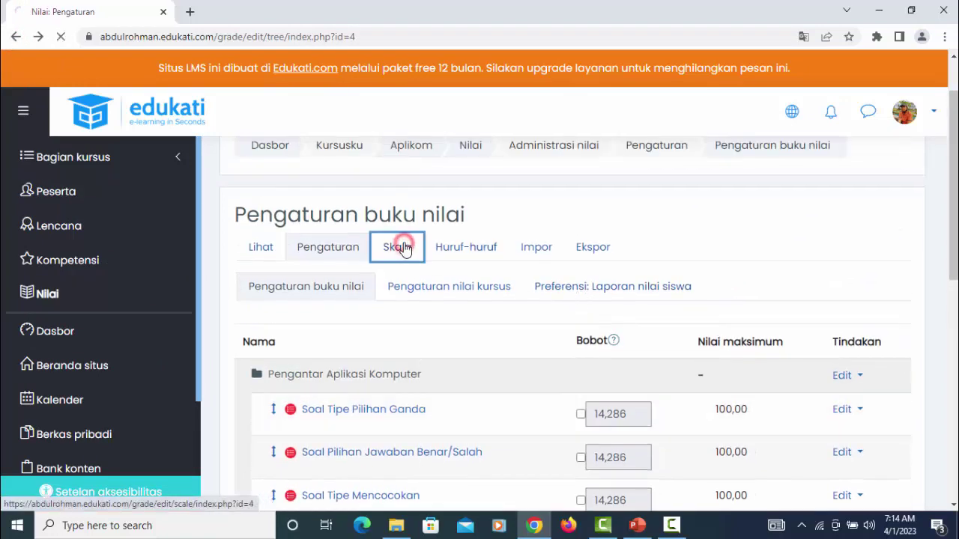
scroll(659, 345, down, 2)
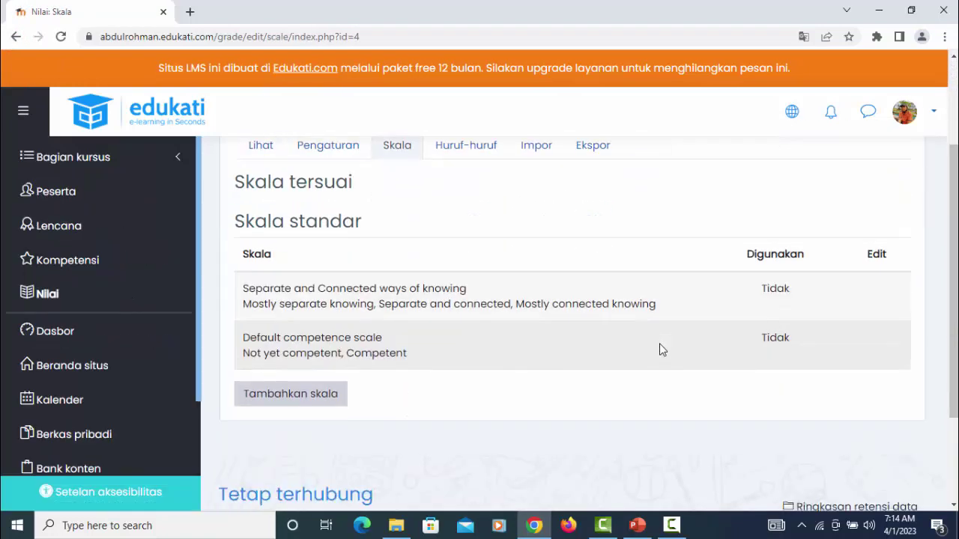
scroll(663, 349, up, 2)
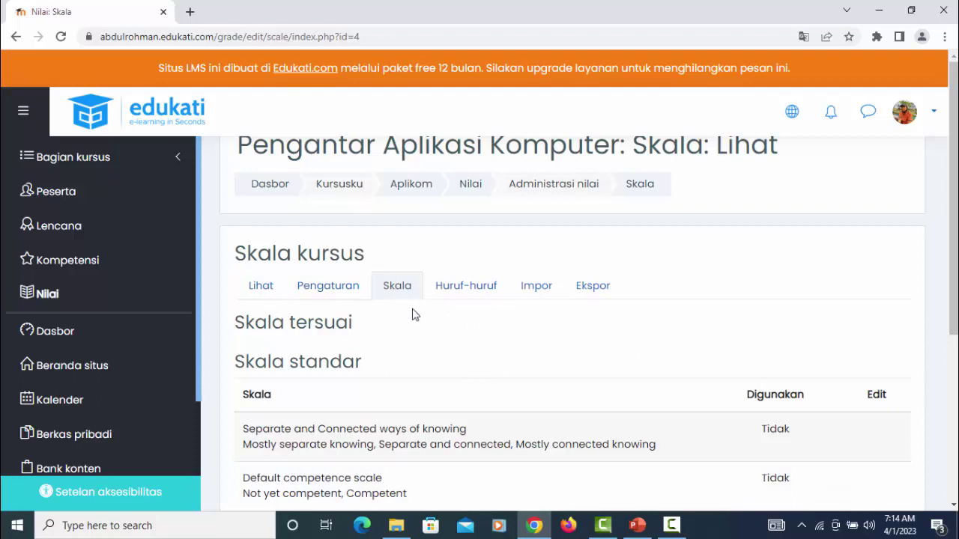
Step: Open the Huruf-huruf page and examine the highest and lowest percentages for each letter grade
click(469, 288)
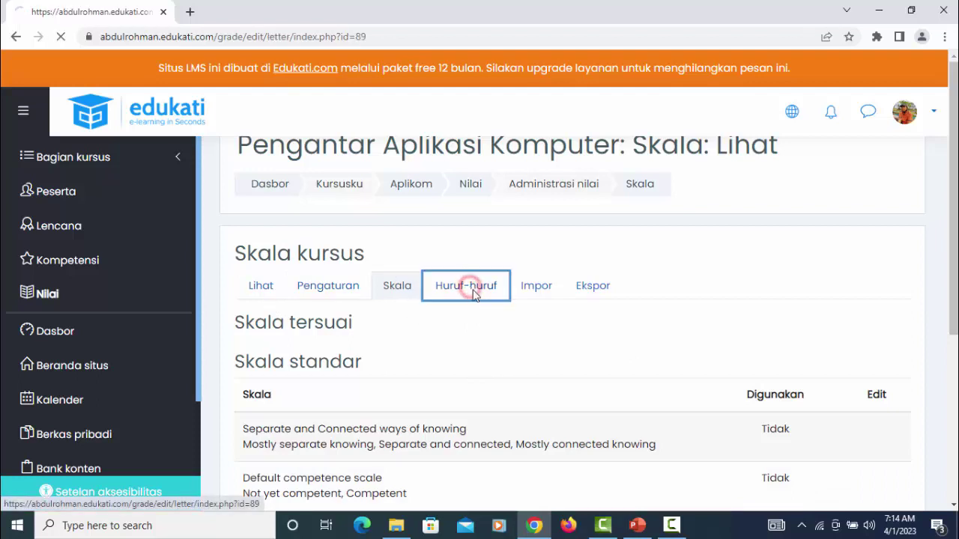
scroll(584, 315, down, 2)
scroll(590, 322, down, 2)
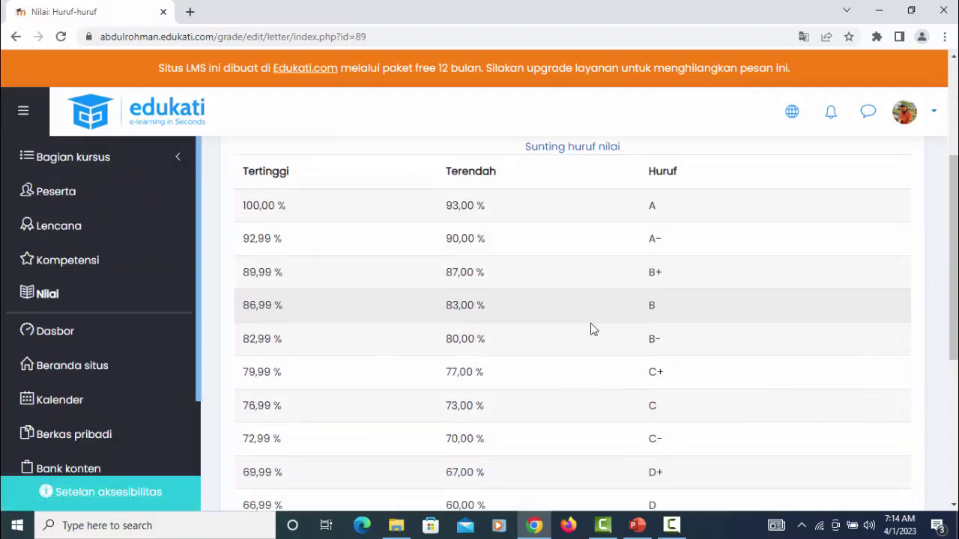
scroll(591, 322, down, 3)
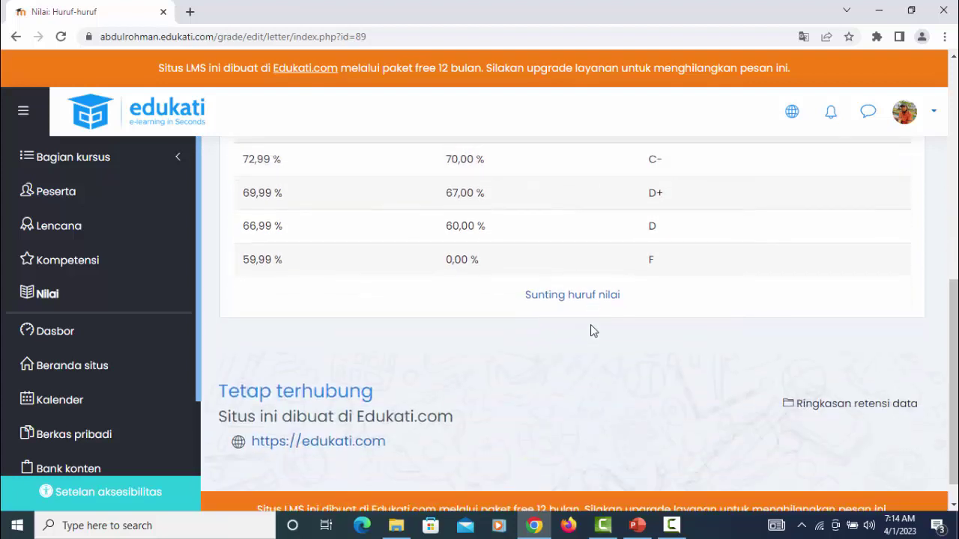
scroll(591, 330, up, 3)
scroll(592, 330, up, 3)
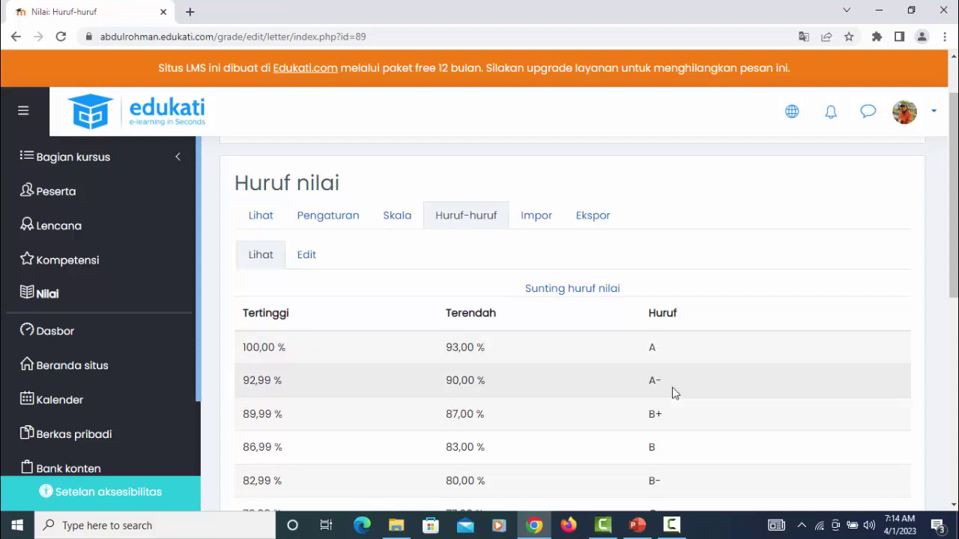
scroll(704, 404, down, 5)
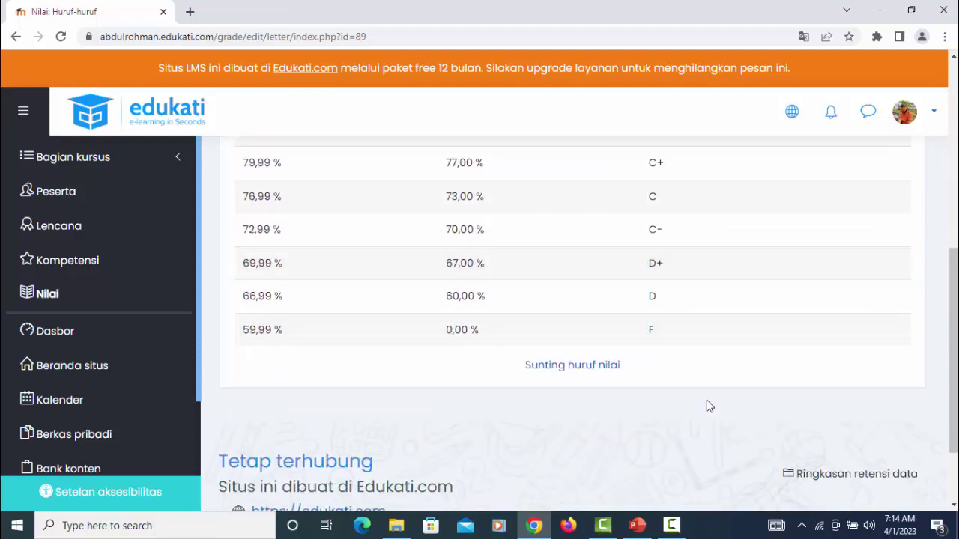
Step: Open the letter grade editing form, review its thresholds, and toggle Timpa setelan bawaan situs on and off again
click(590, 372)
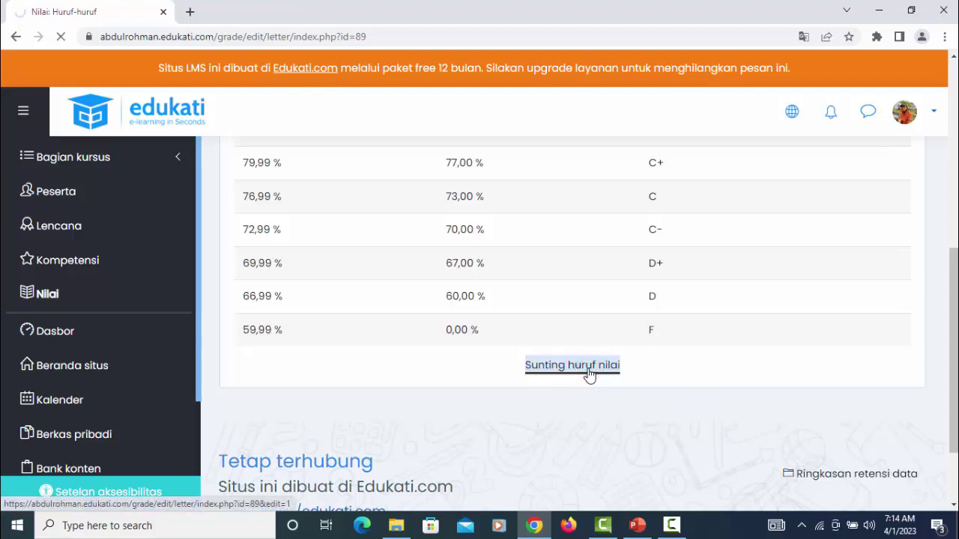
scroll(633, 397, down, 3)
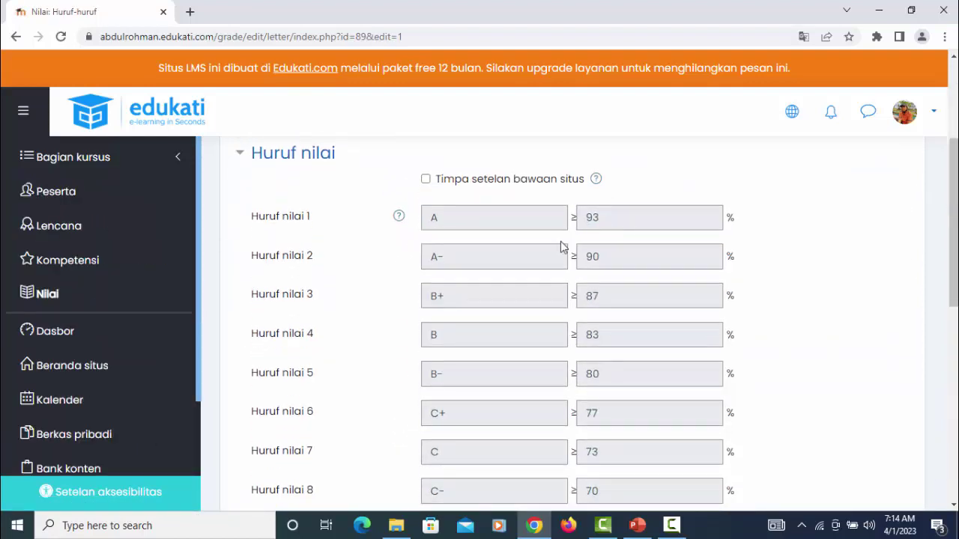
scroll(582, 308, down, 4)
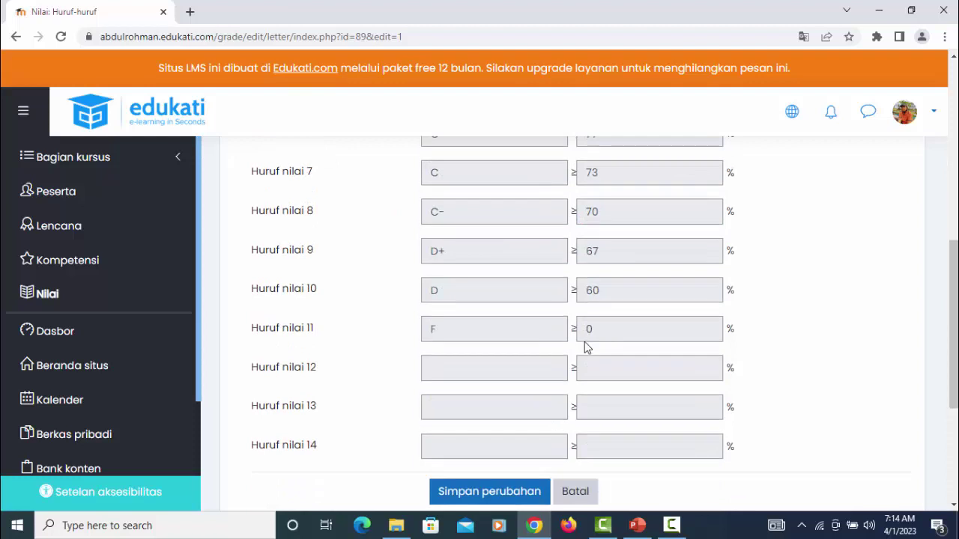
scroll(585, 343, up, 4)
click(425, 180)
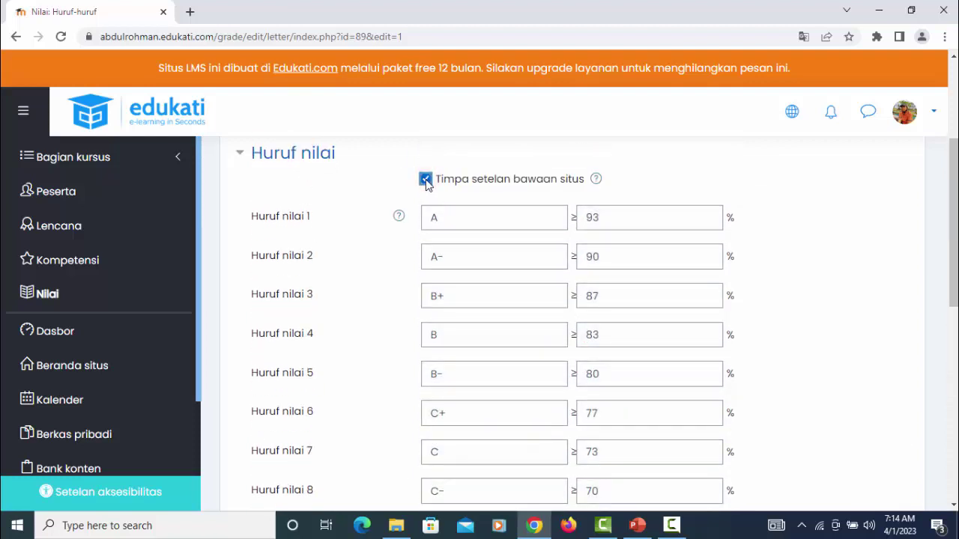
click(425, 180)
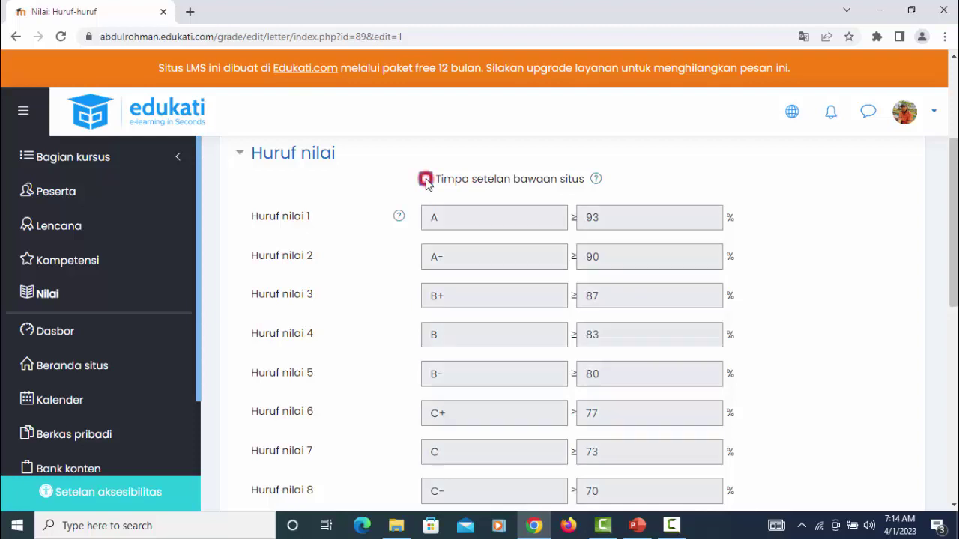
Step: Leave the letter grade form without saving and view the Impor page for CSV files
scroll(507, 259, up, 3)
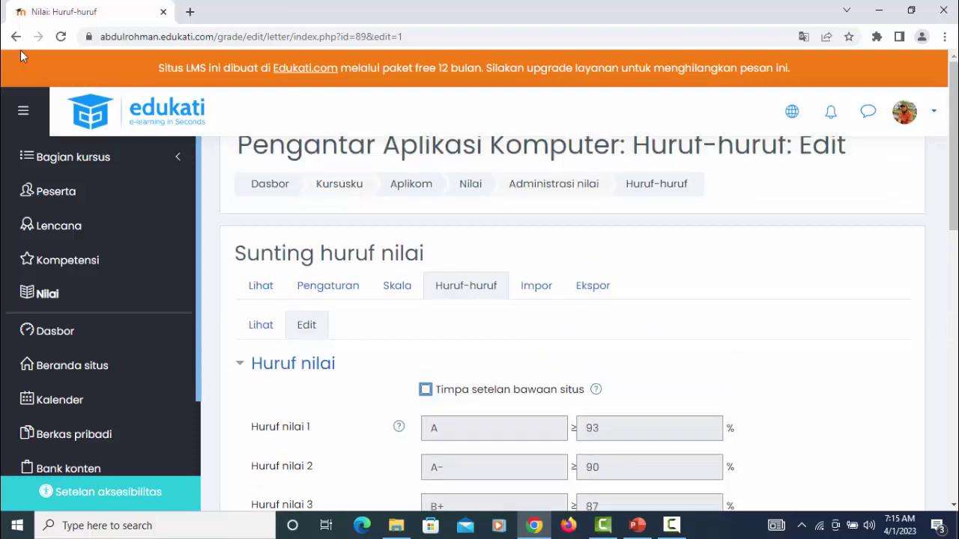
click(536, 286)
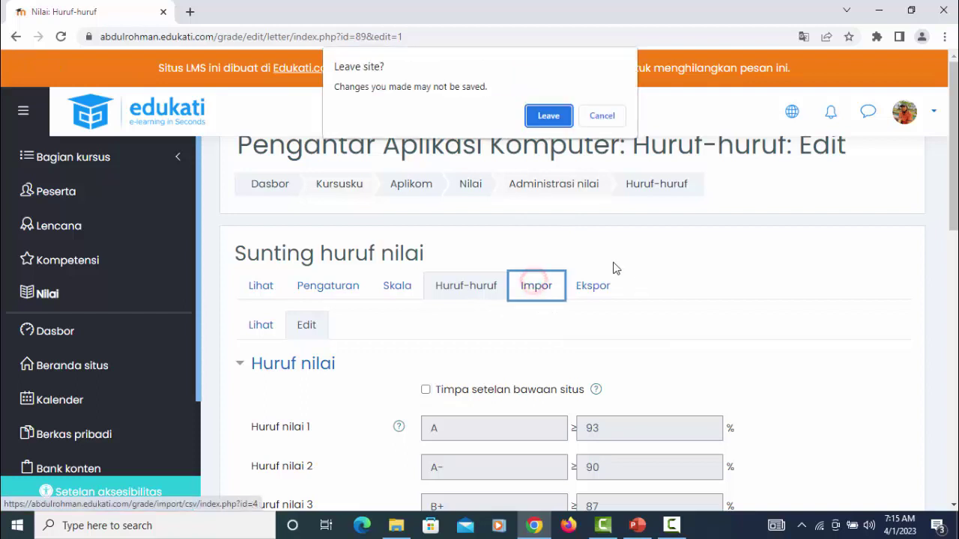
click(547, 116)
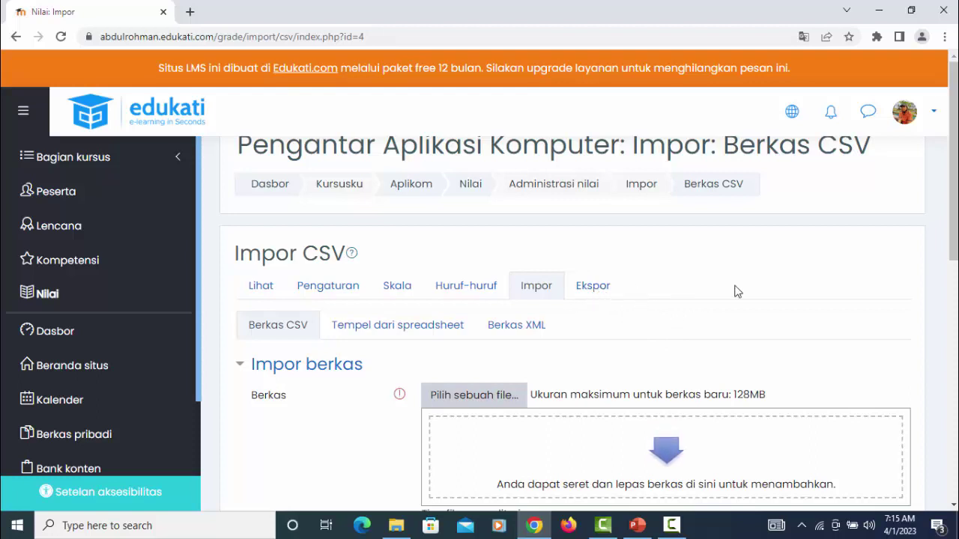
scroll(719, 296, down, 1)
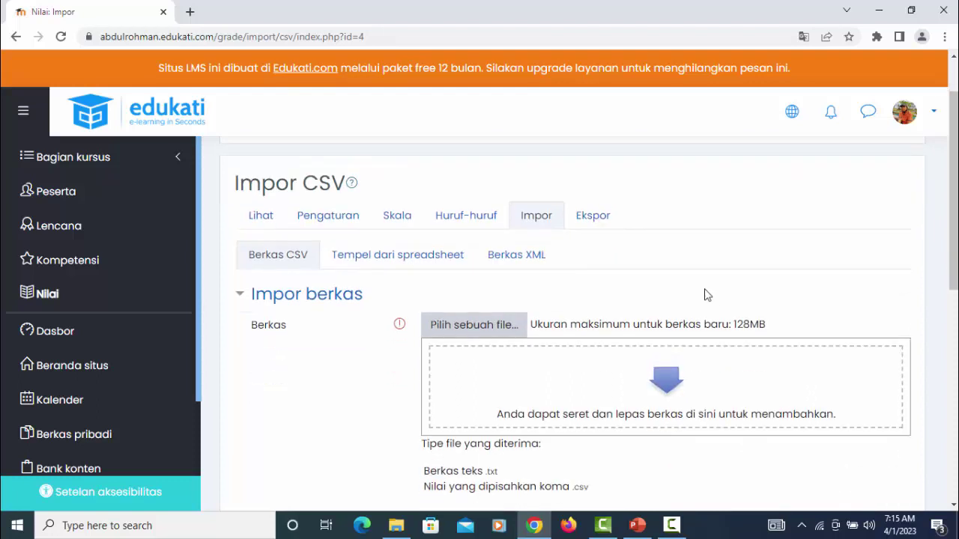
Step: Open the Ekspor page for Spreadsheet Dokumen Terbuka and look over the grade items and download options
click(595, 215)
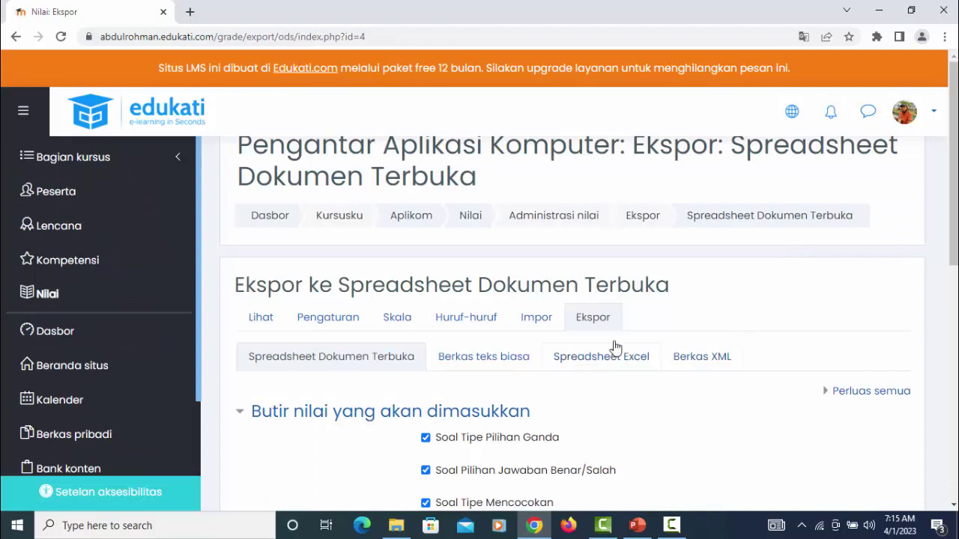
scroll(792, 313, down, 4)
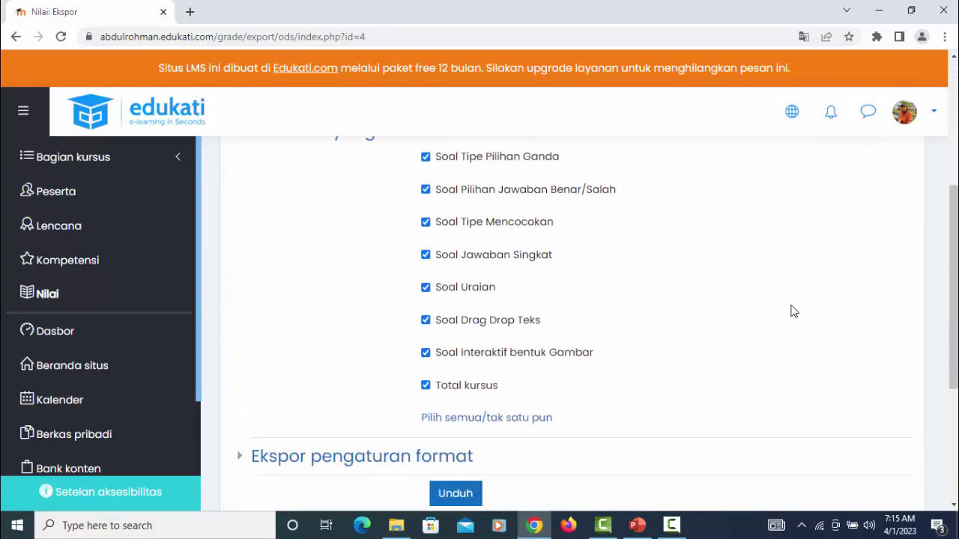
scroll(797, 309, up, 2)
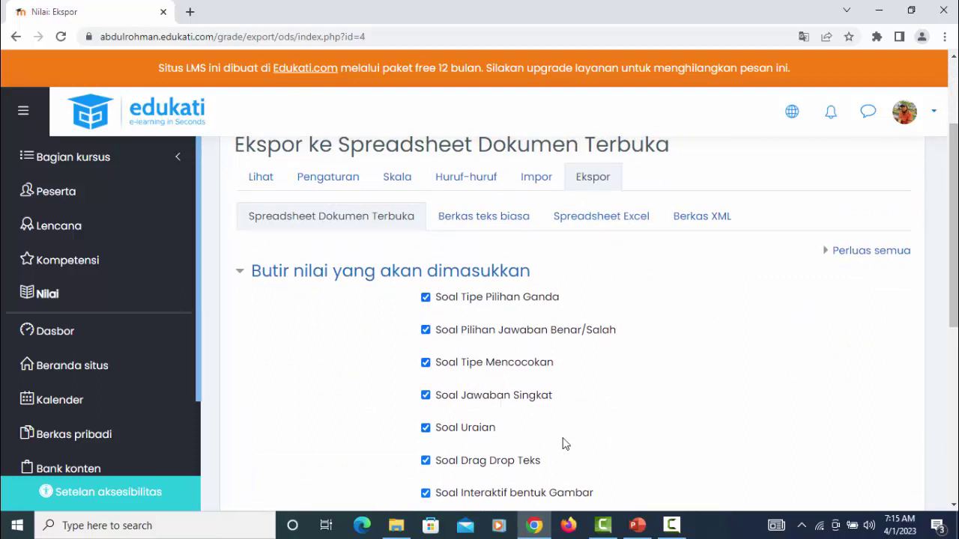
scroll(577, 400, down, 1)
scroll(577, 400, down, 5)
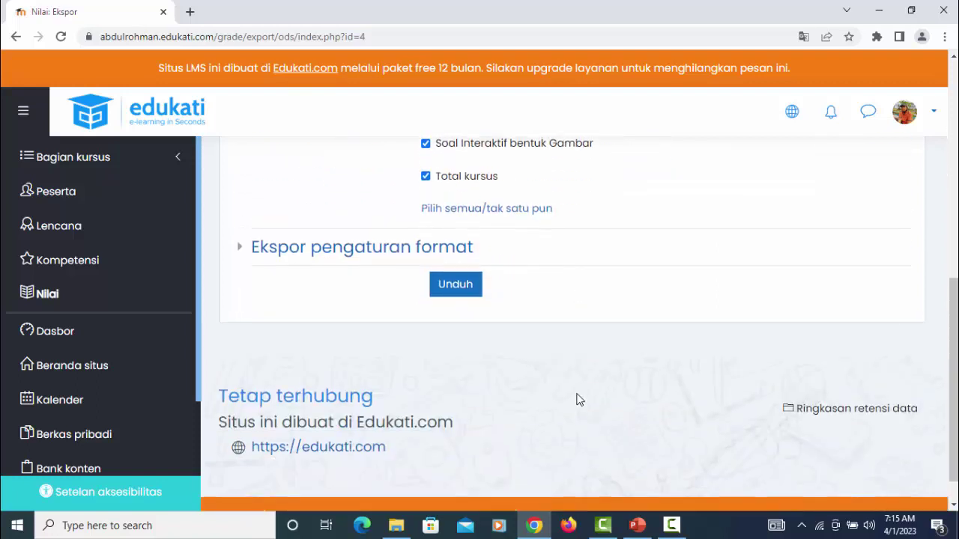
scroll(577, 400, up, 5)
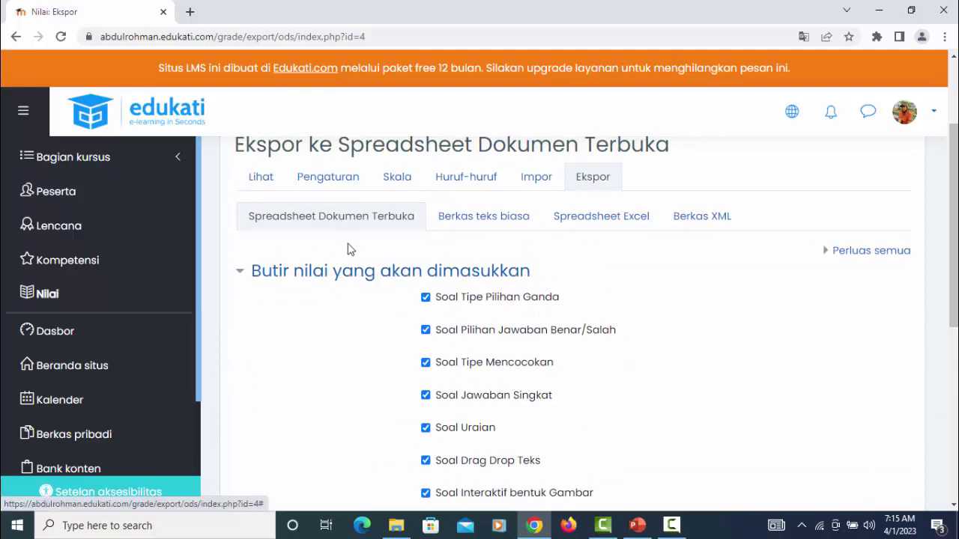
Step: View the Berkas teks biasa, Spreadsheet Excel and Berkas XML export pages and look over the grade items on the XML page
click(498, 217)
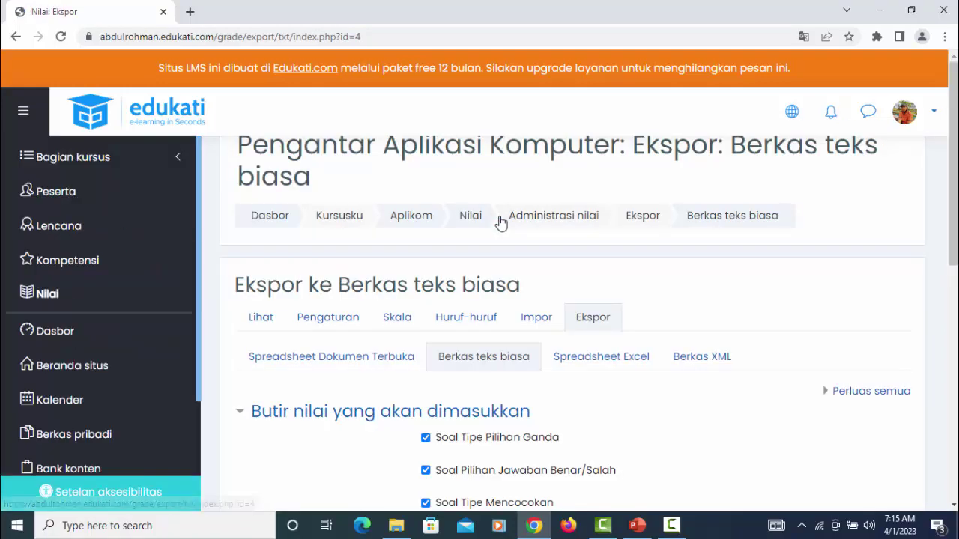
scroll(604, 379, down, 1)
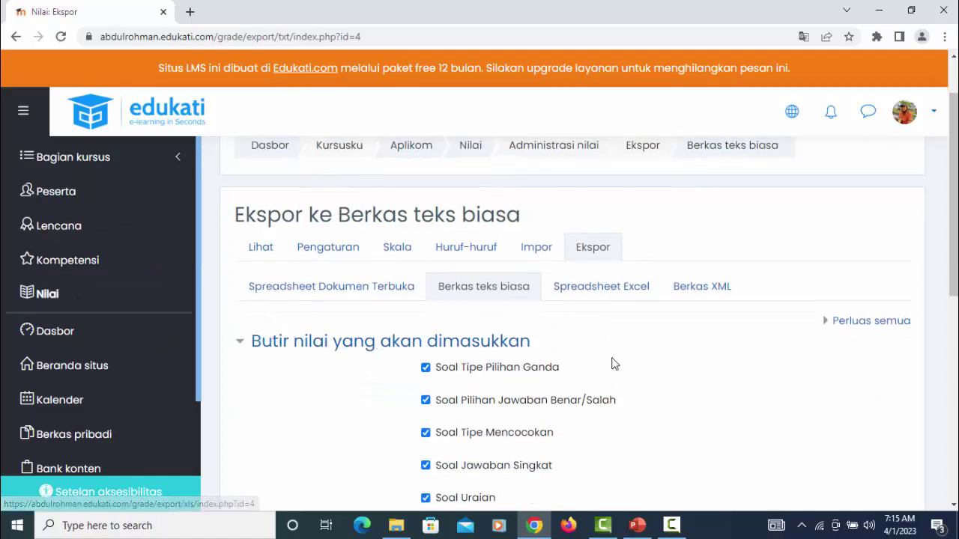
click(615, 290)
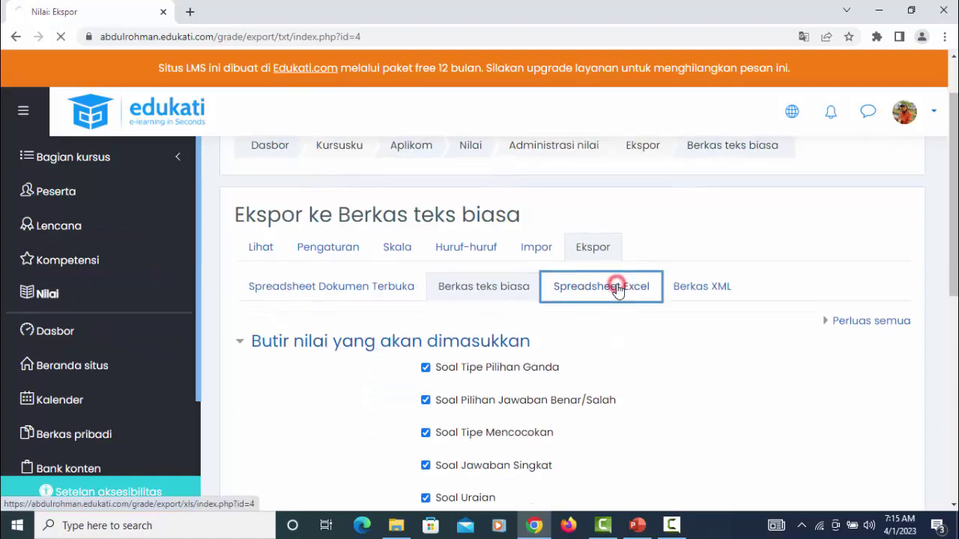
scroll(704, 326, down, 1)
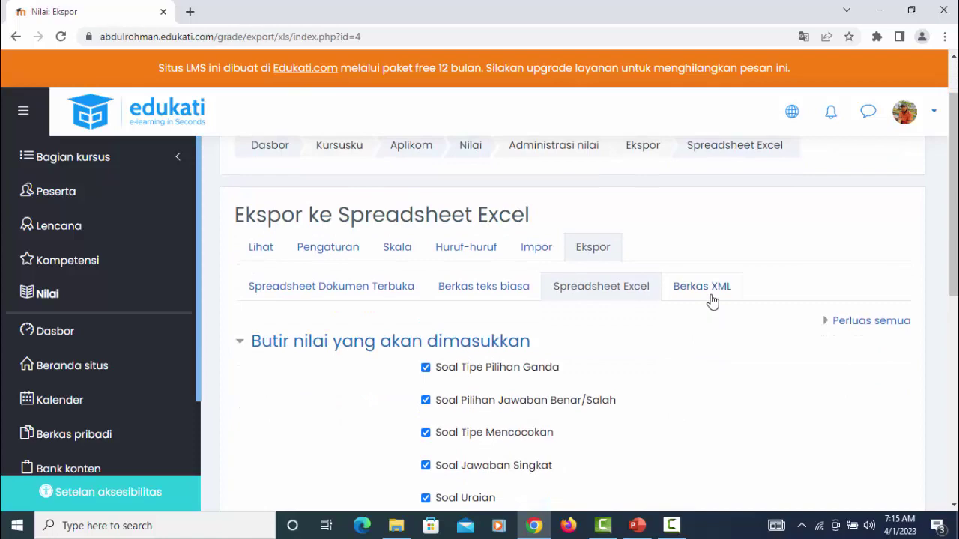
click(712, 291)
scroll(682, 413, down, 8)
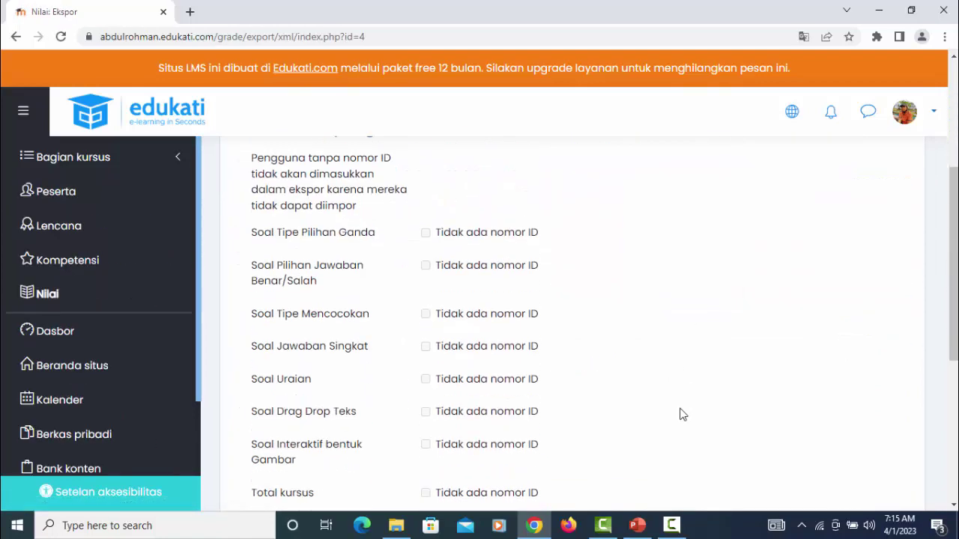
scroll(683, 412, up, 5)
scroll(682, 411, up, 3)
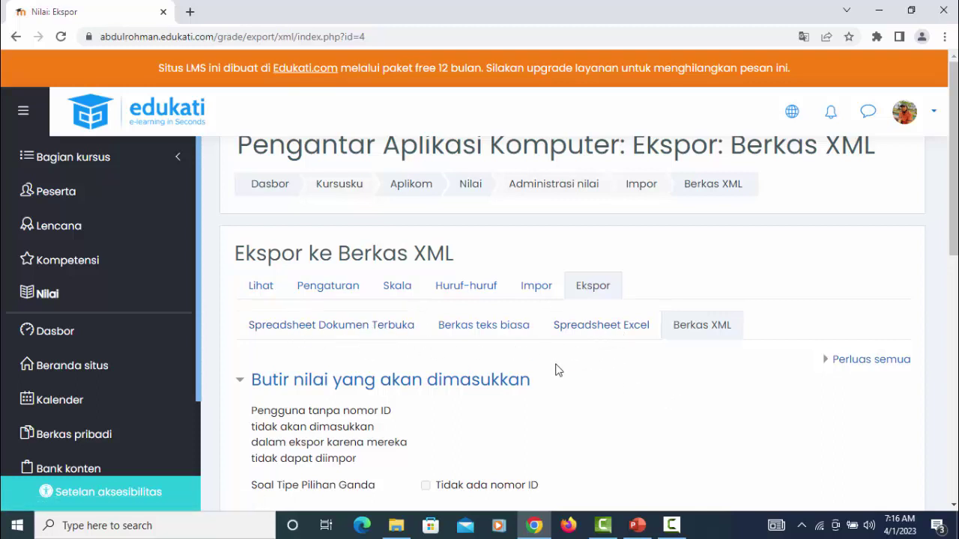
Step: Return to the Spreadsheet Excel export and download the grades with all grade items included
click(613, 341)
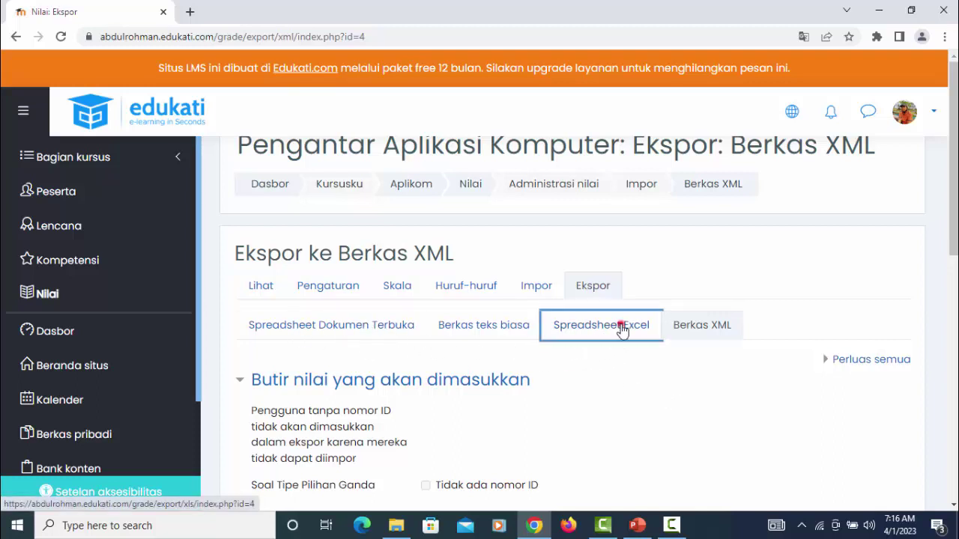
scroll(586, 417, down, 1)
scroll(587, 417, down, 5)
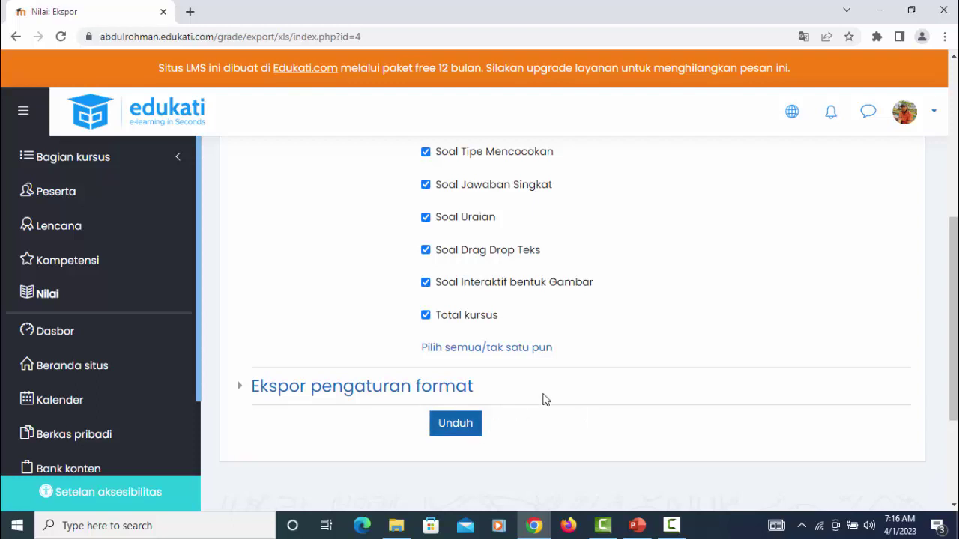
click(459, 427)
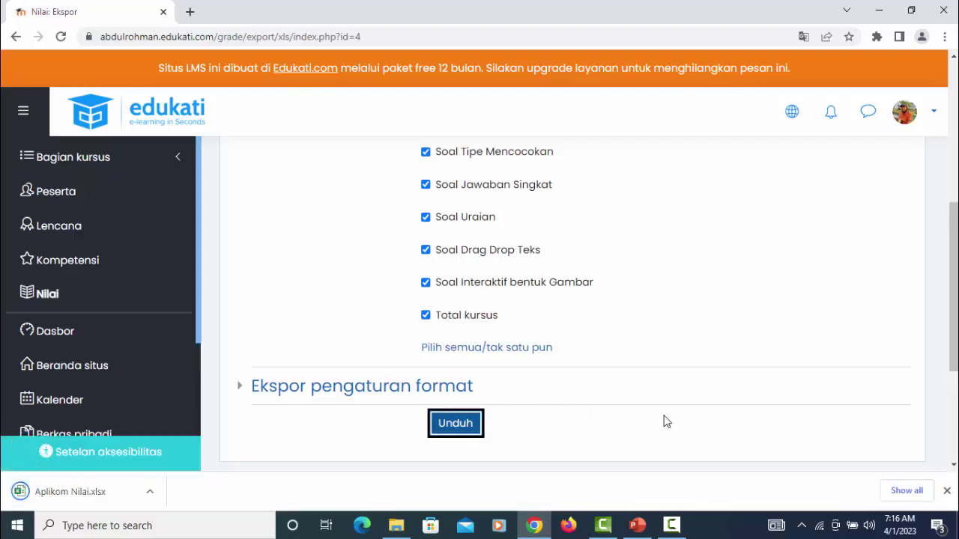
Step: Show all browser downloads, then return to the Excel export page and look over its grade items again
click(905, 492)
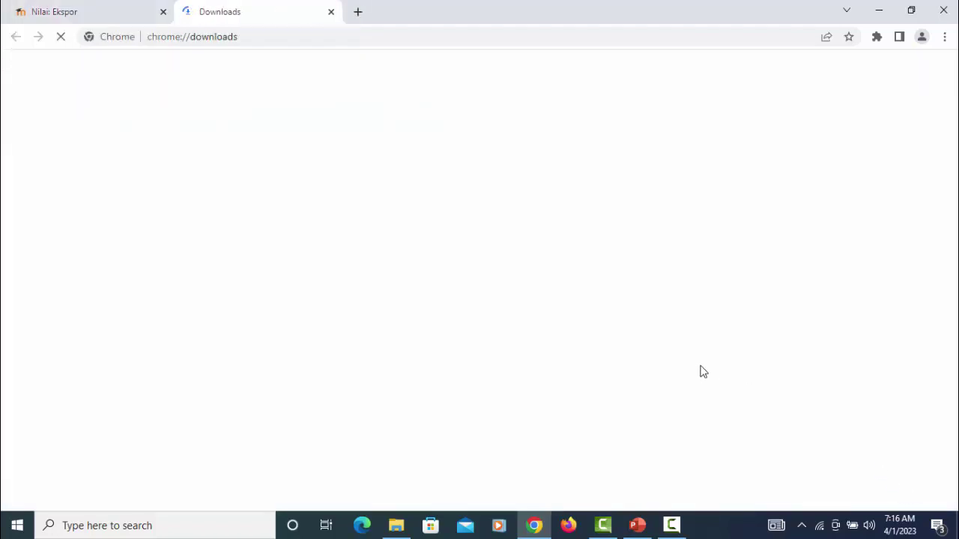
click(97, 9)
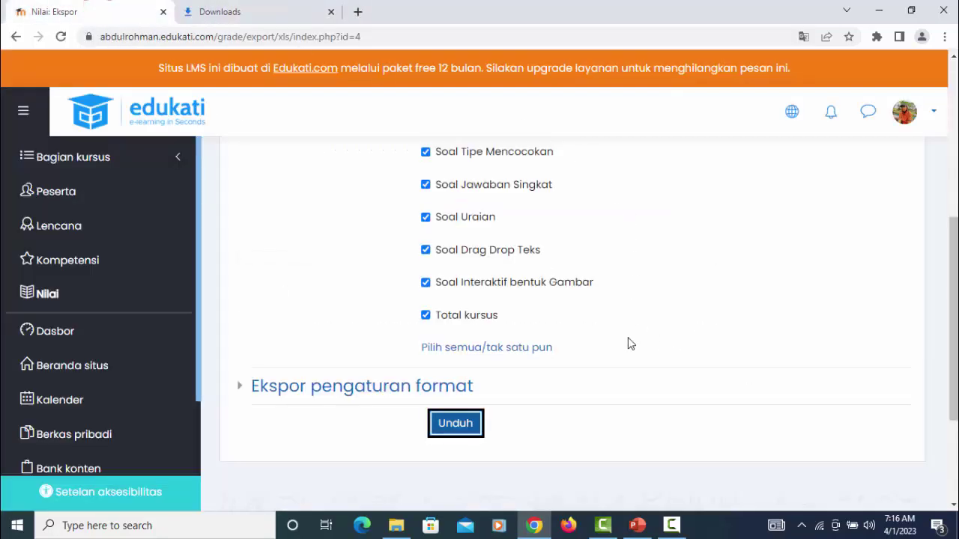
scroll(519, 310, up, 3)
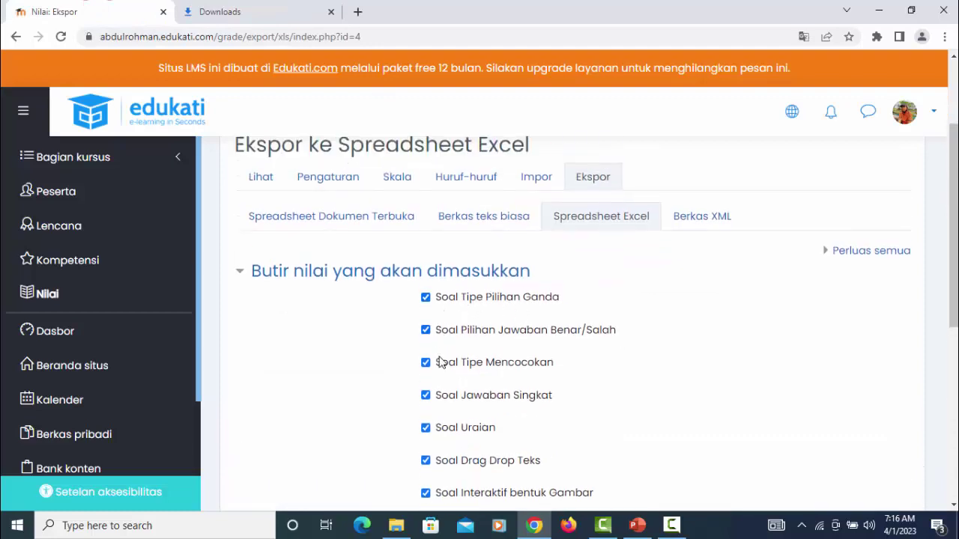
scroll(507, 362, down, 4)
scroll(507, 363, down, 1)
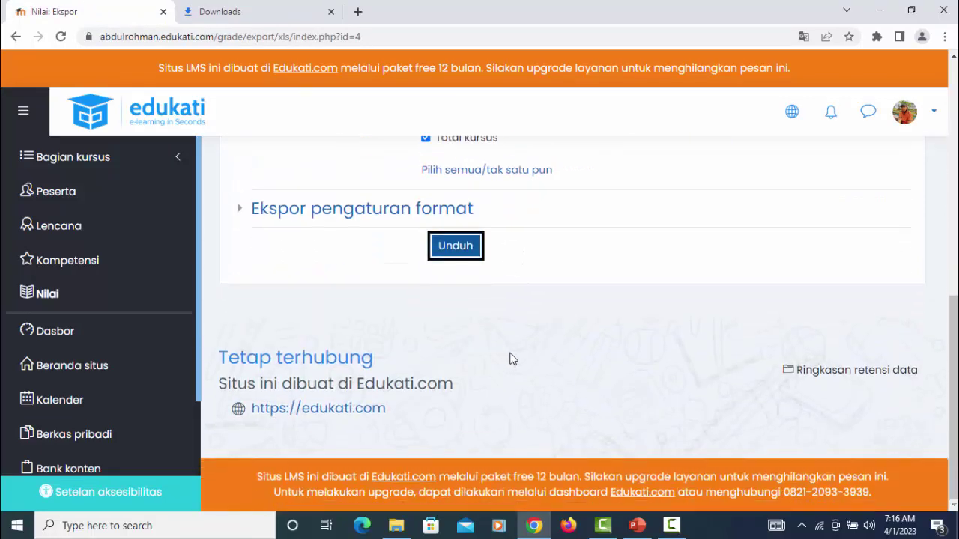
Step: Locate the downloaded Aplikom Nilai.xlsx in its folder and open it in Excel
click(232, 4)
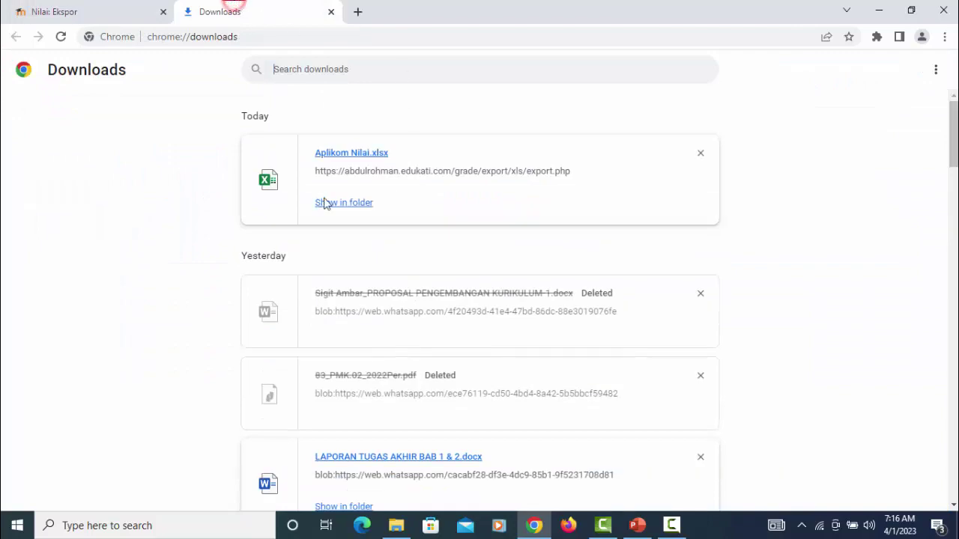
click(339, 204)
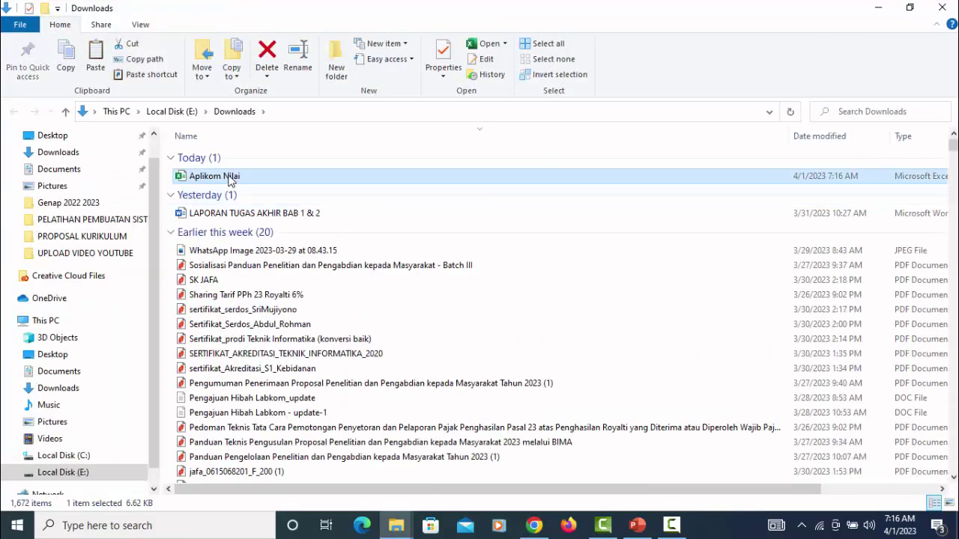
double_click(229, 177)
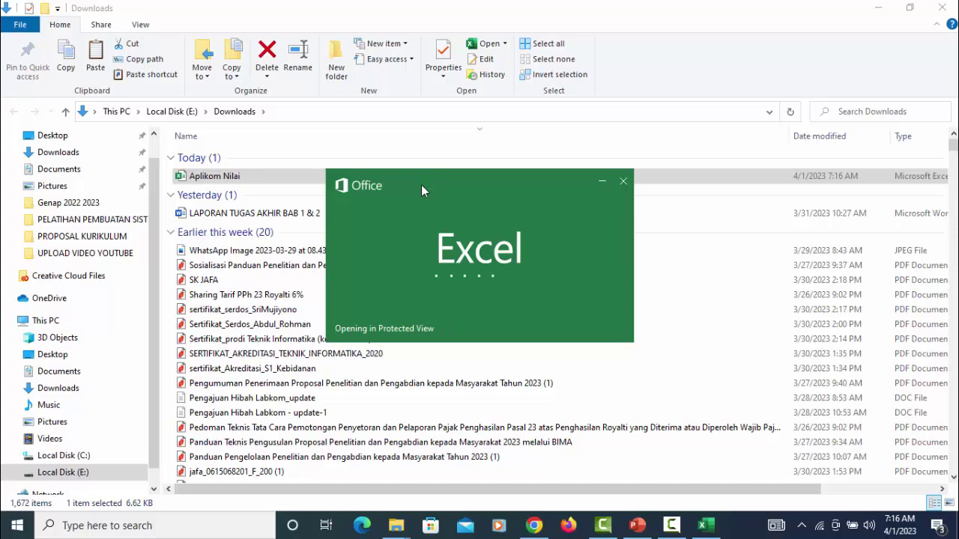
click(878, 8)
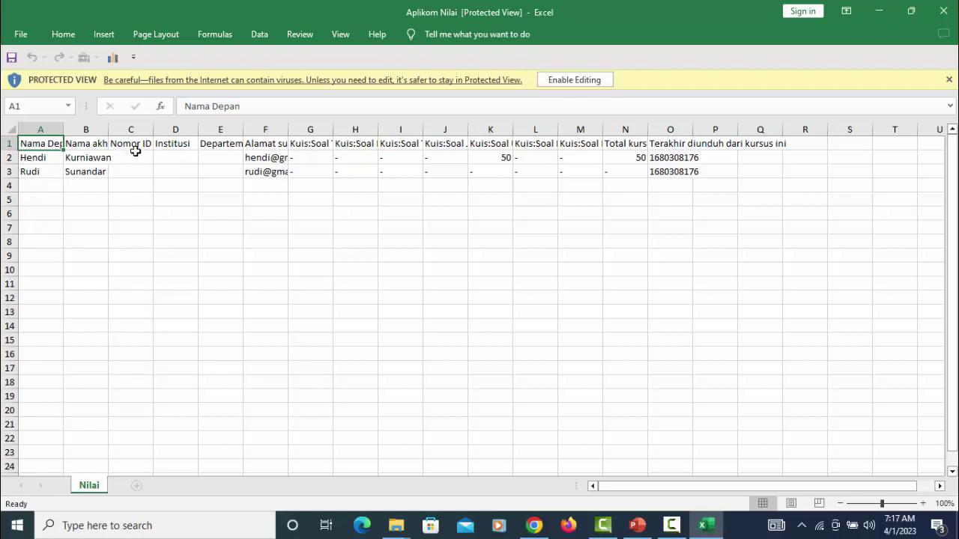
Step: Check the Institusi and Departemen headers, and widen the Alamat surel, Soal Tipe Pilihan Ganda and Soal Pilihan Jawaban Benar/Salah columns
click(181, 143)
click(229, 144)
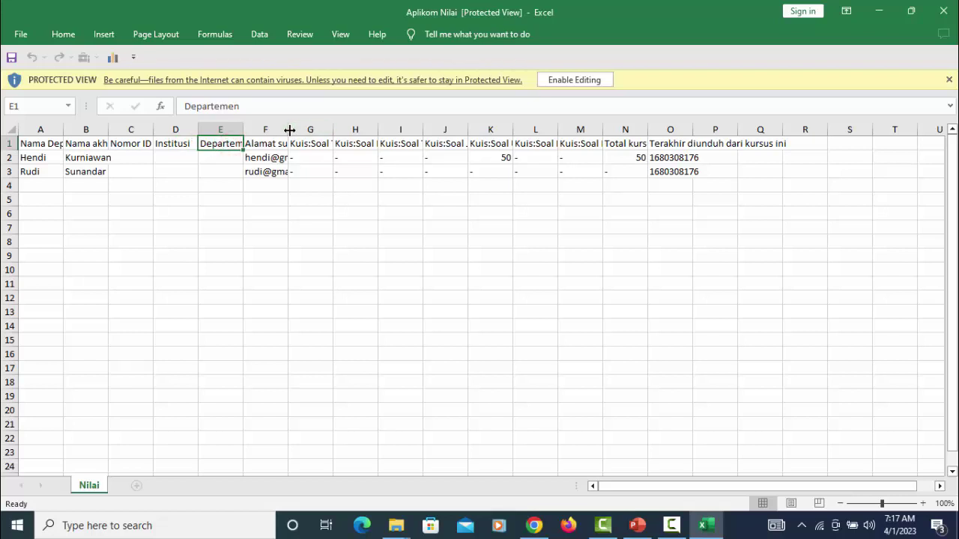
drag(289, 129, 506, 129)
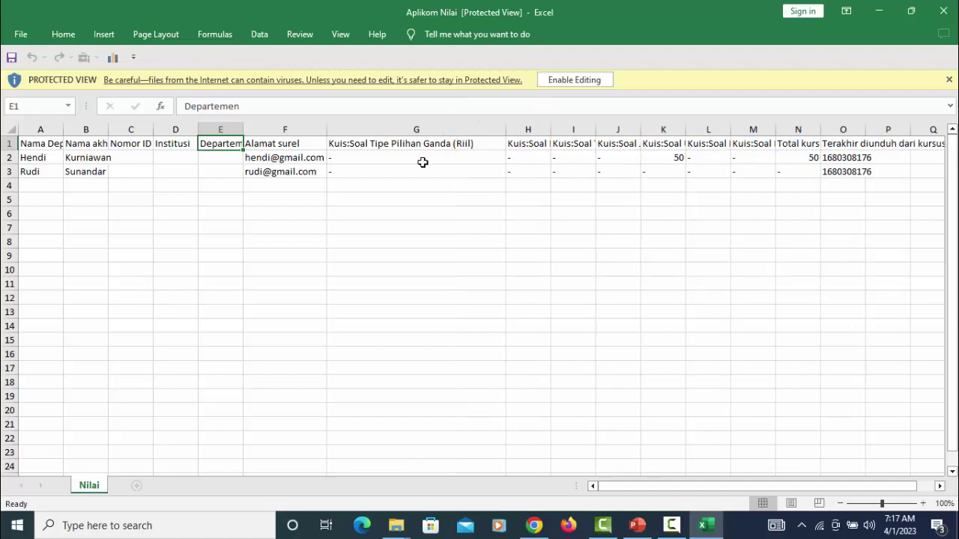
drag(650, 486, 779, 486)
drag(506, 129, 634, 130)
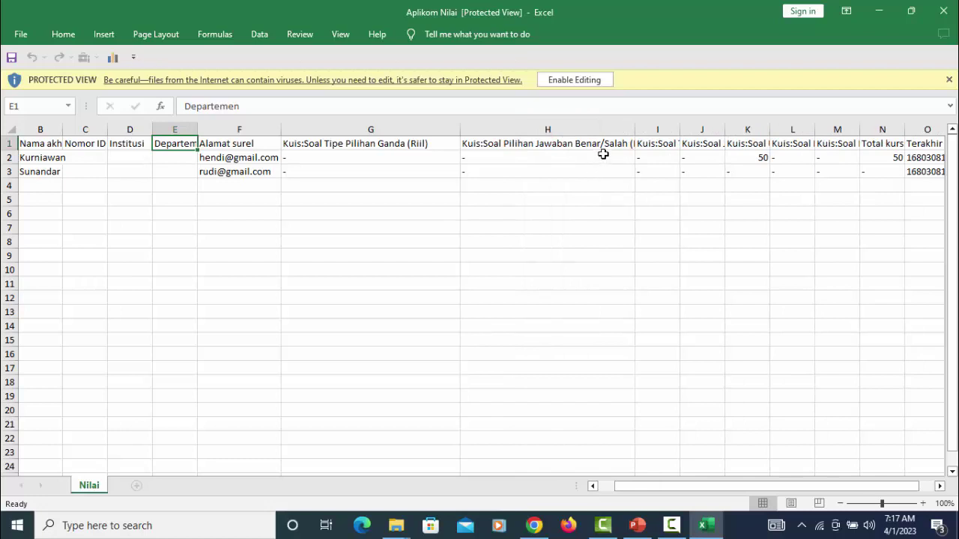
Step: Widen columns I, J and K to show the Soal Tipe Mencocokan, Soal Jawaban Singkat and Soal Uraian headers
drag(744, 485, 761, 485)
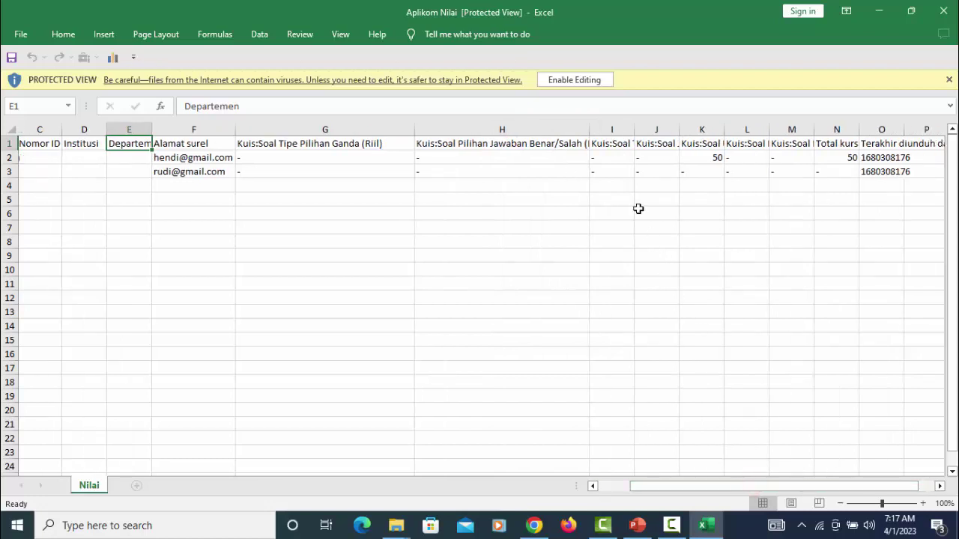
drag(632, 138, 753, 131)
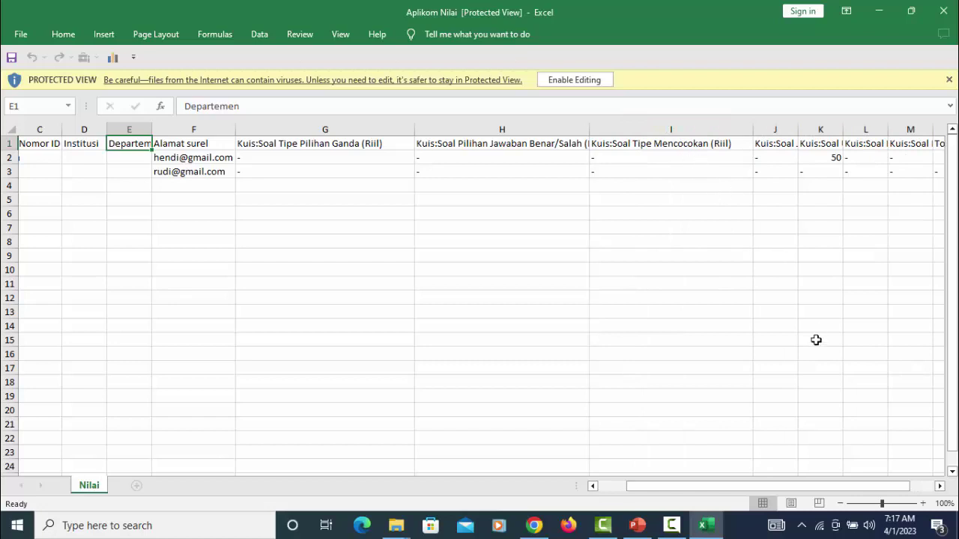
drag(798, 488, 825, 488)
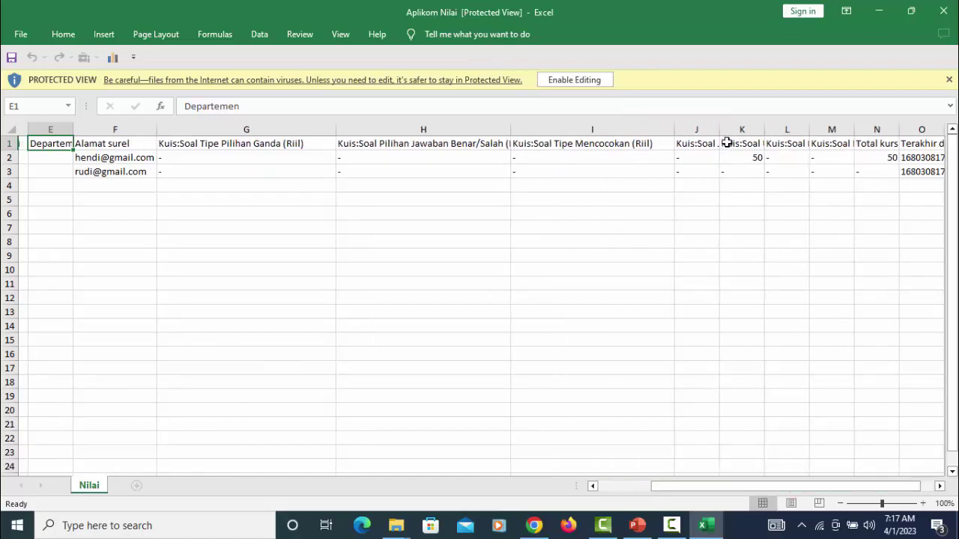
drag(719, 132, 840, 132)
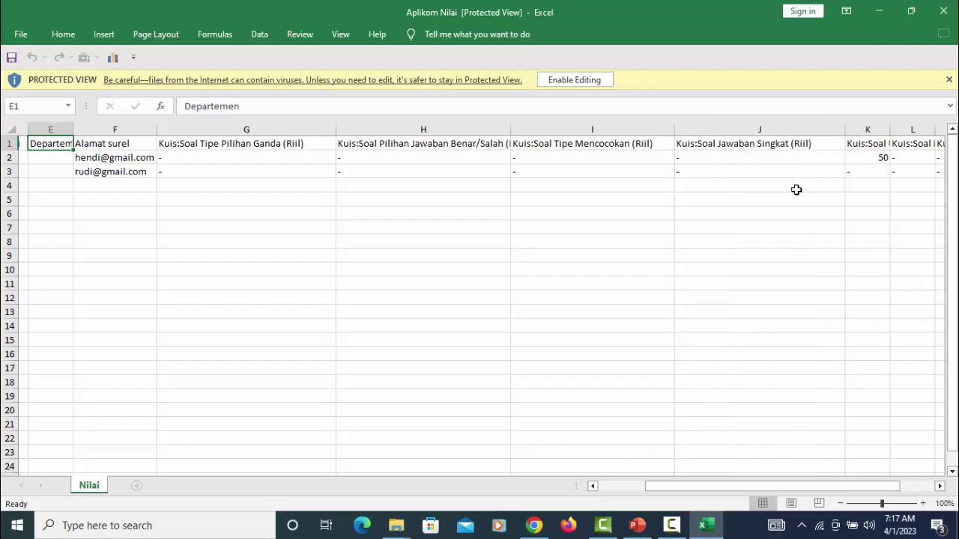
drag(797, 486, 907, 466)
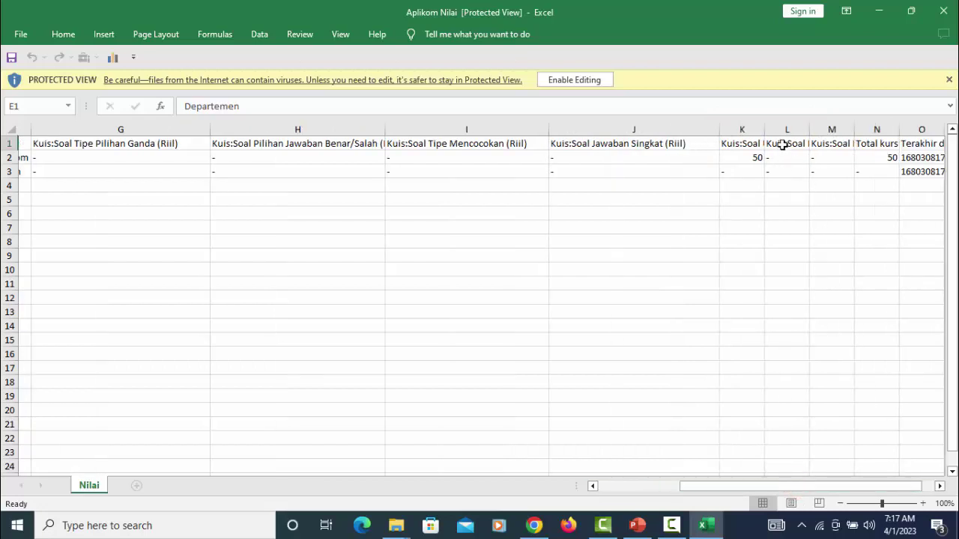
drag(764, 133, 849, 133)
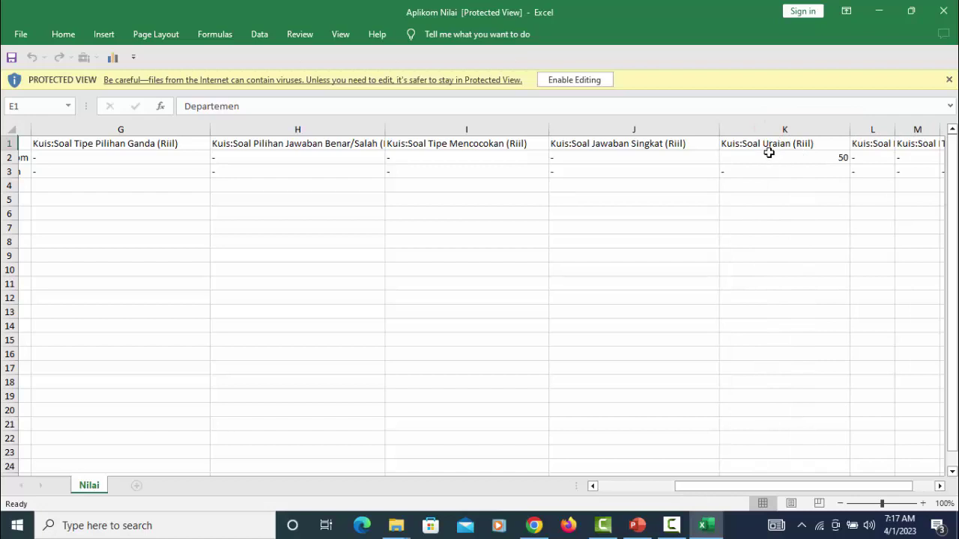
Step: Widen columns L and M to show more of the Soal Drag Drop Teks and Soal Interaktif bentuk Gambar headers
drag(830, 489, 899, 479)
drag(809, 133, 869, 133)
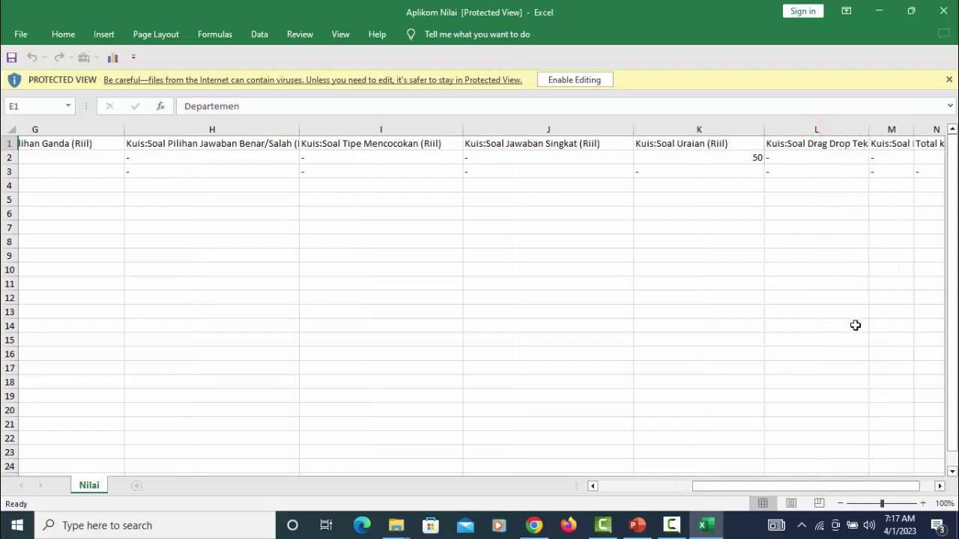
drag(815, 486, 830, 486)
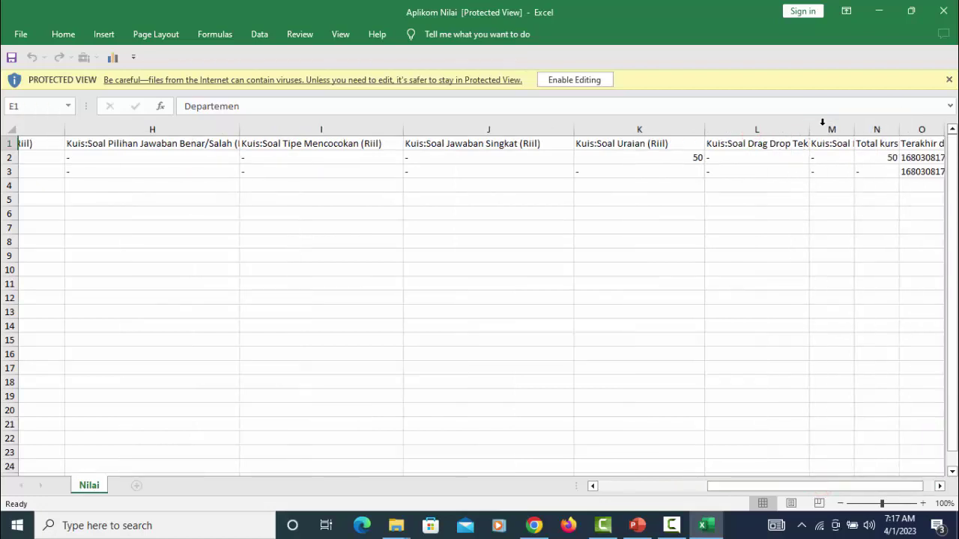
drag(849, 126, 914, 128)
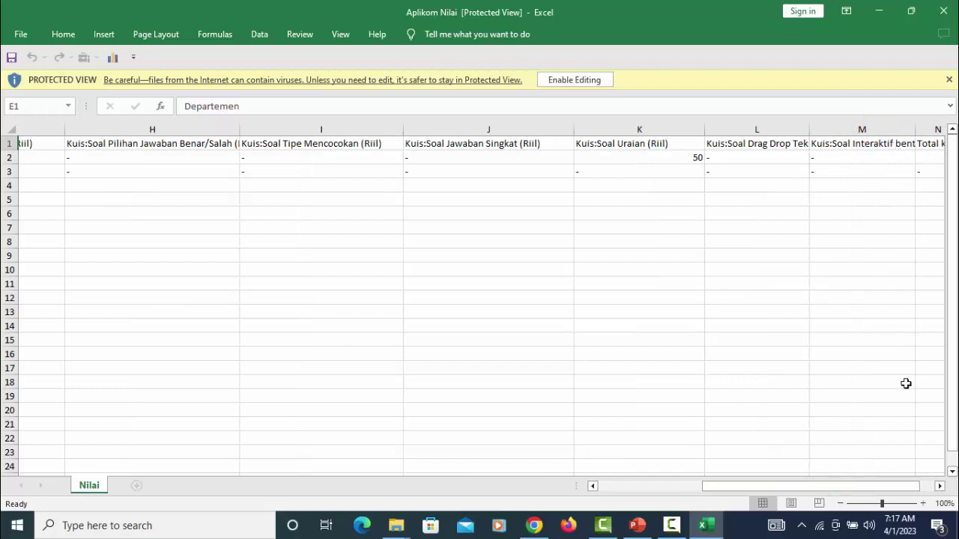
Step: Dismiss the genuine Office notice, select the first student's course total in N2, and widen the Total kursus column
drag(855, 486, 867, 486)
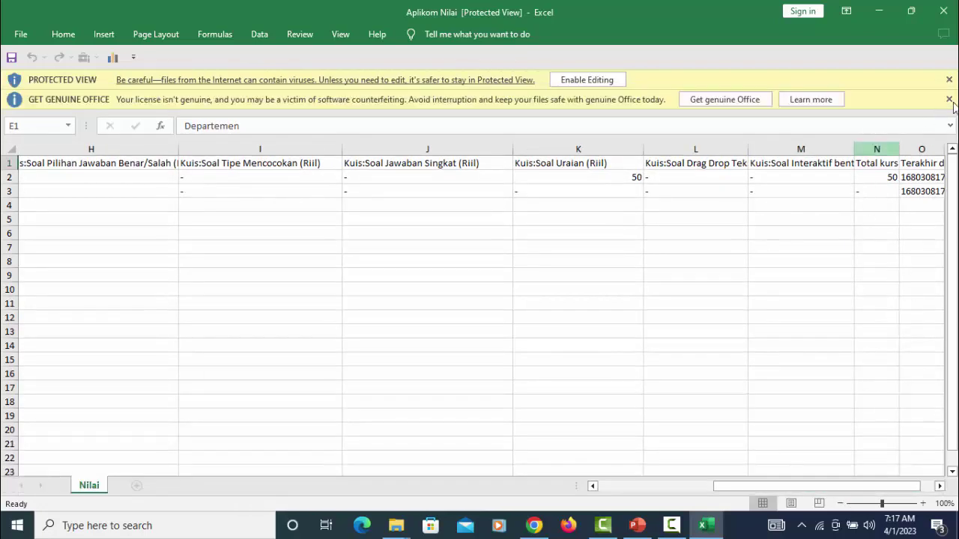
click(948, 99)
click(876, 156)
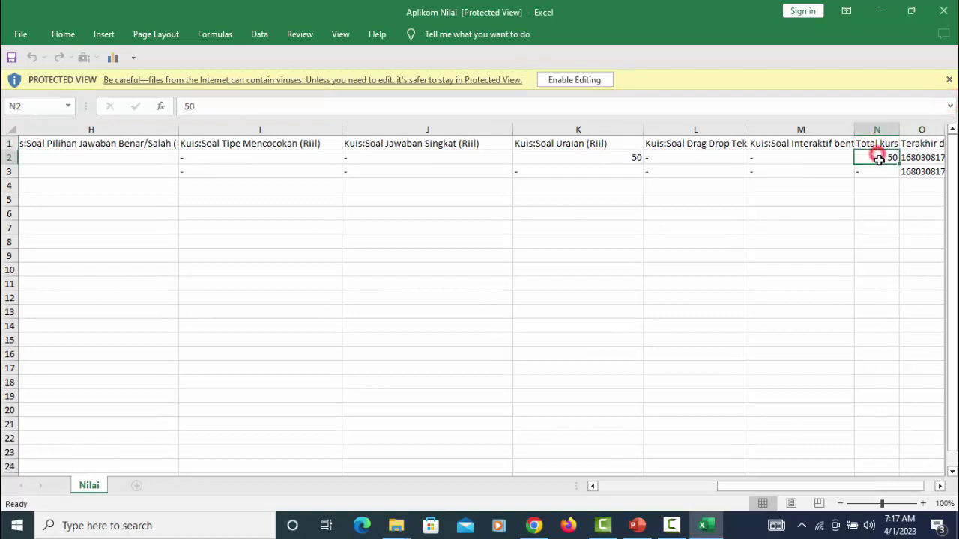
double_click(899, 130)
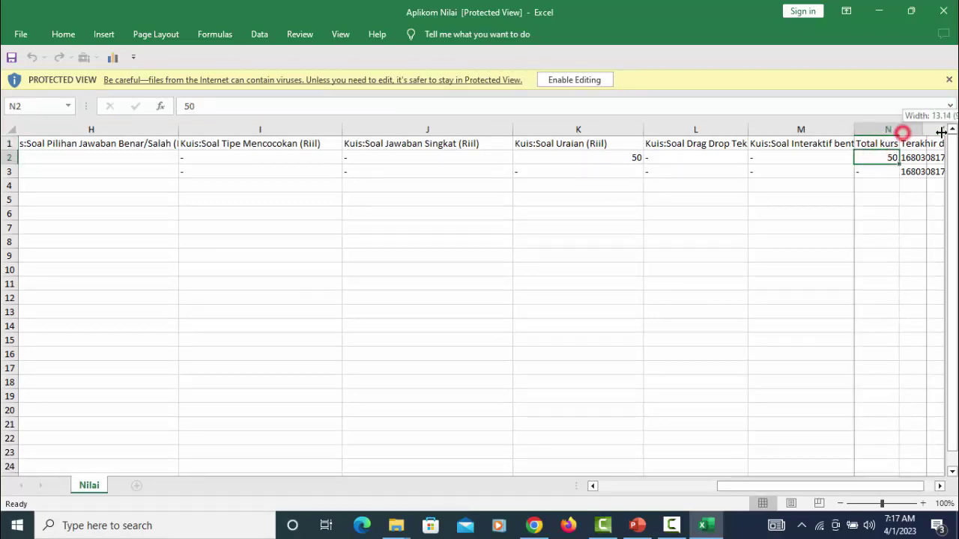
Step: Widen column O to fit the Terakhir diunduh dari kursus ini header
drag(773, 485, 876, 485)
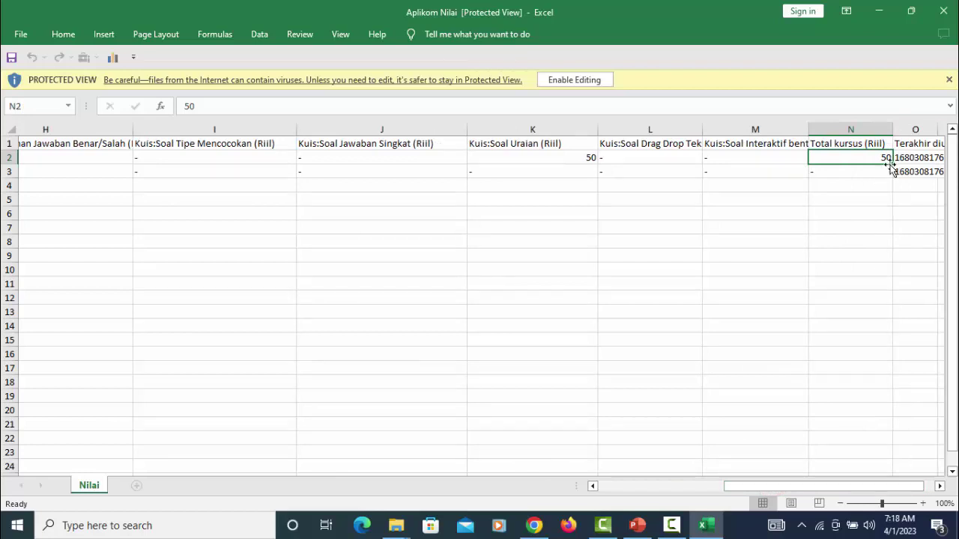
click(939, 485)
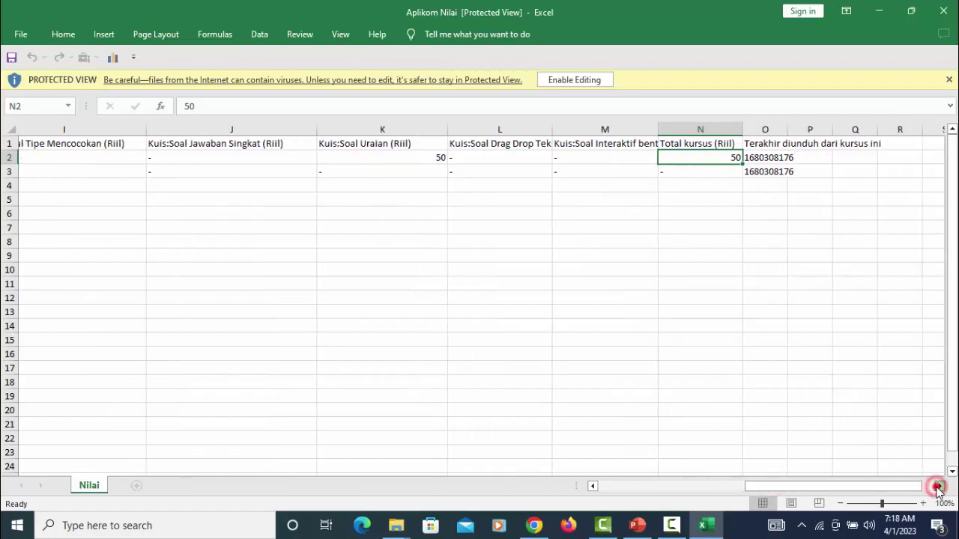
drag(660, 129, 757, 131)
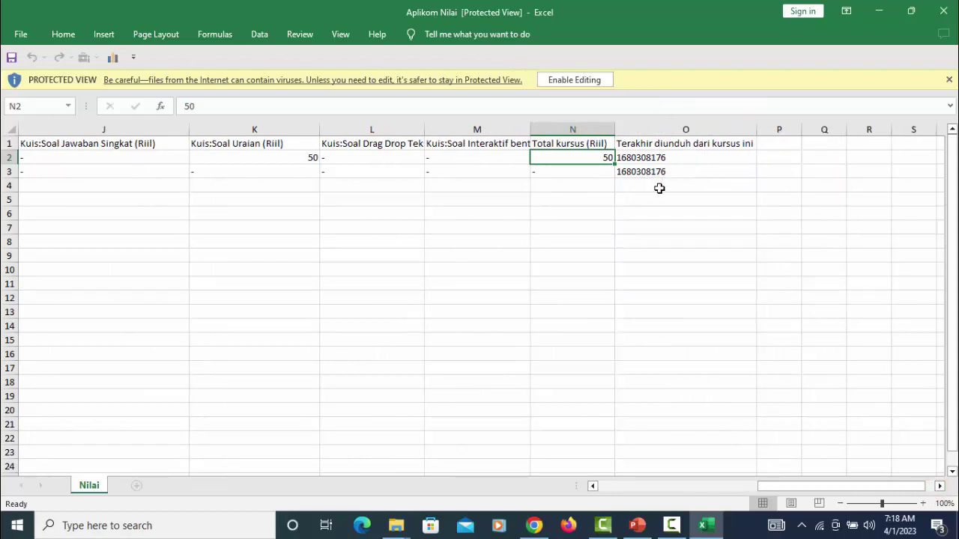
Step: Examine both students' Total kursus cells and the column header, and return to the student name columns at the start of the sheet
click(576, 173)
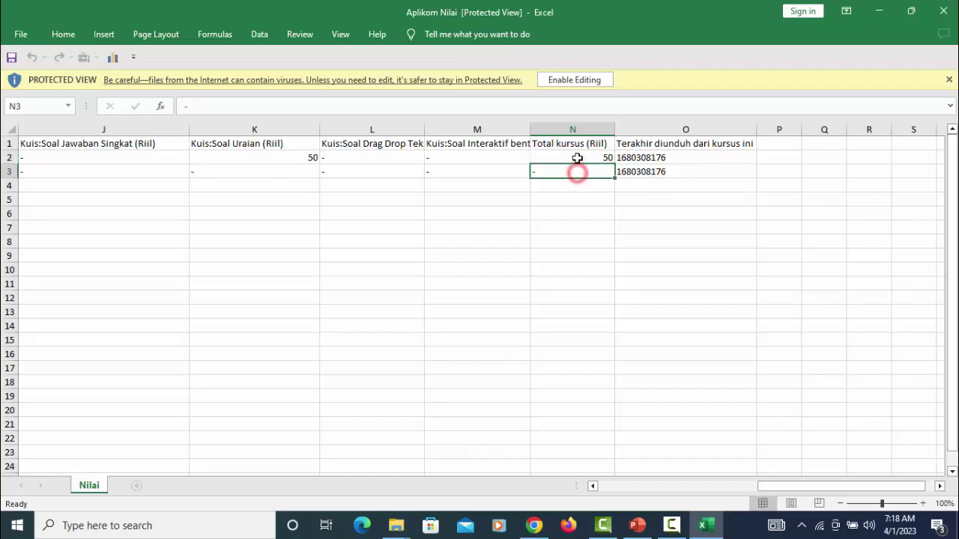
click(574, 156)
click(576, 173)
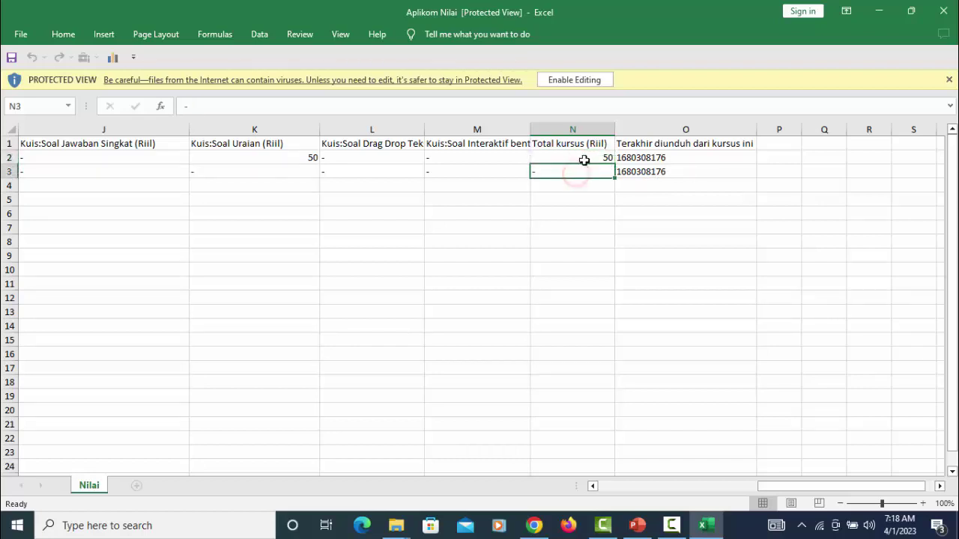
click(583, 158)
click(591, 143)
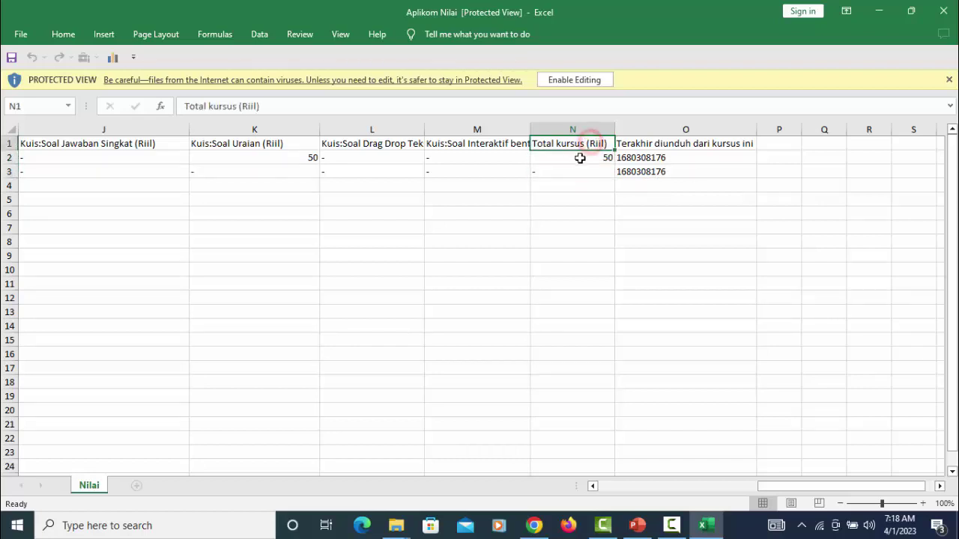
click(578, 157)
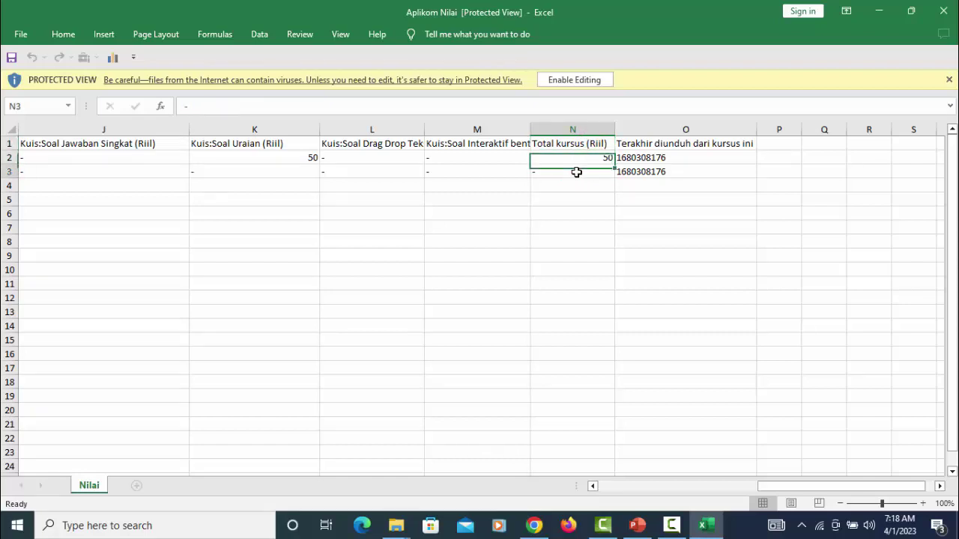
click(576, 170)
drag(866, 488, 662, 485)
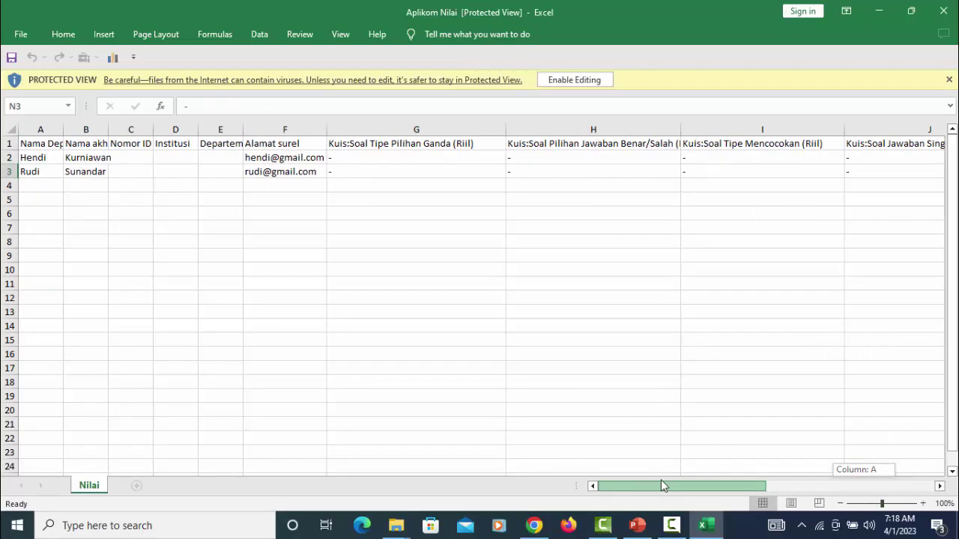
drag(661, 485, 663, 485)
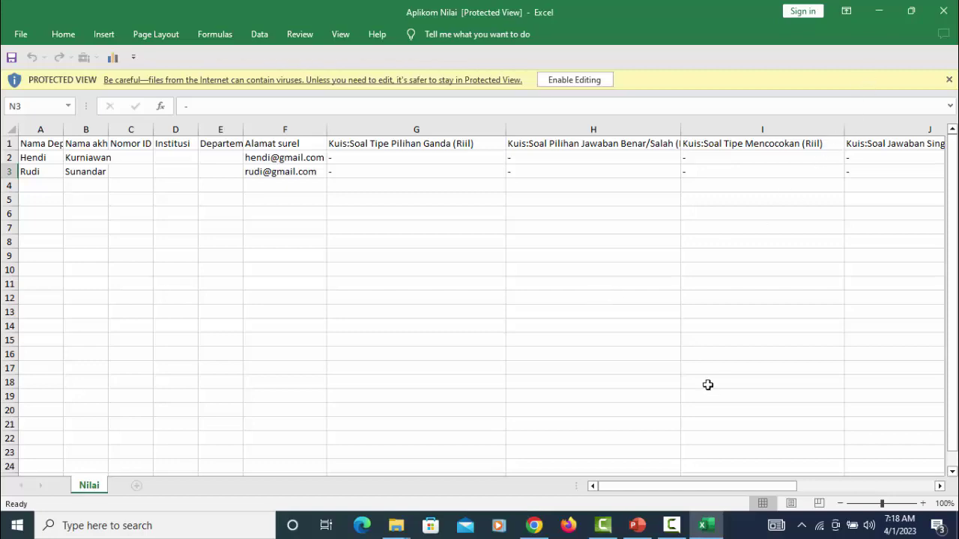
Step: Switch to Chrome, return to the Nilai: Ekspor page of the course, and open the Lihat grade view
click(534, 525)
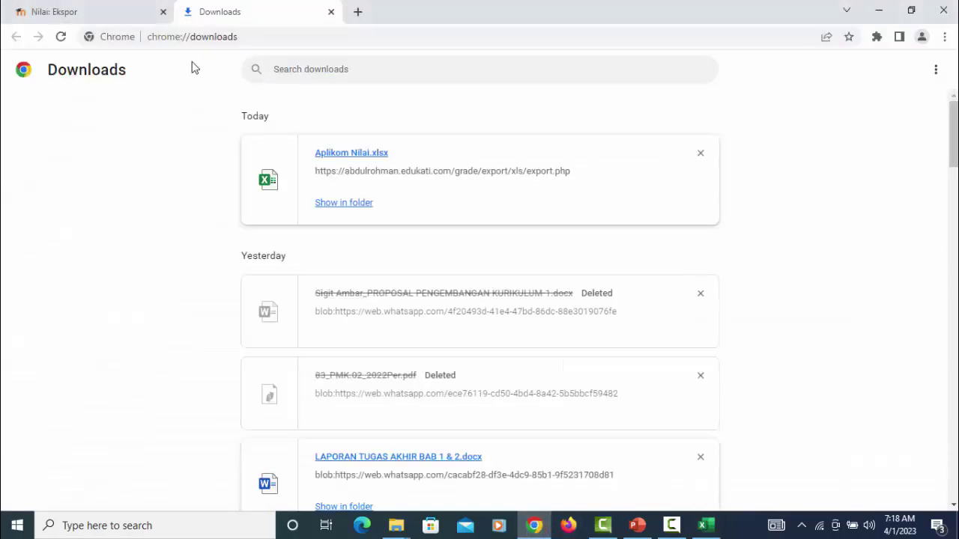
click(97, 11)
scroll(580, 300, up, 2)
scroll(577, 326, up, 5)
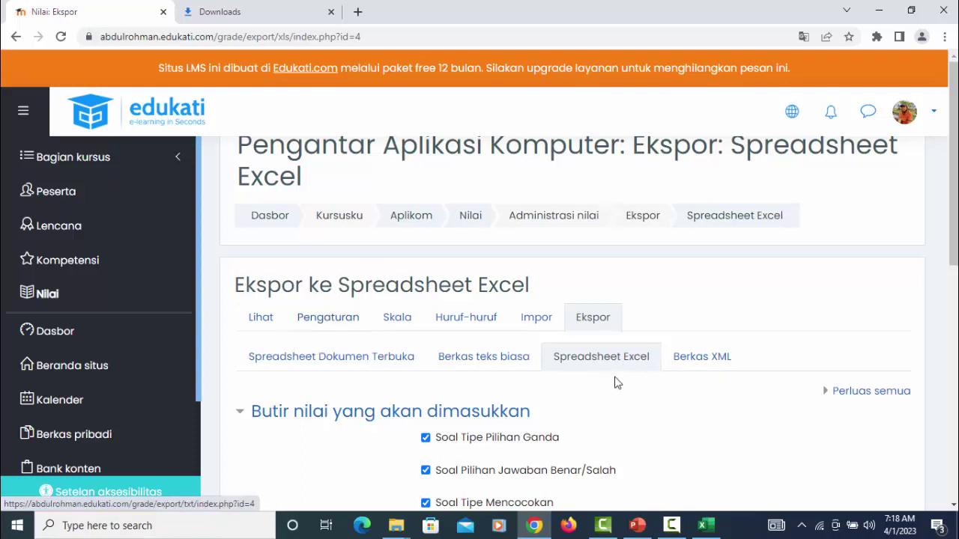
click(258, 315)
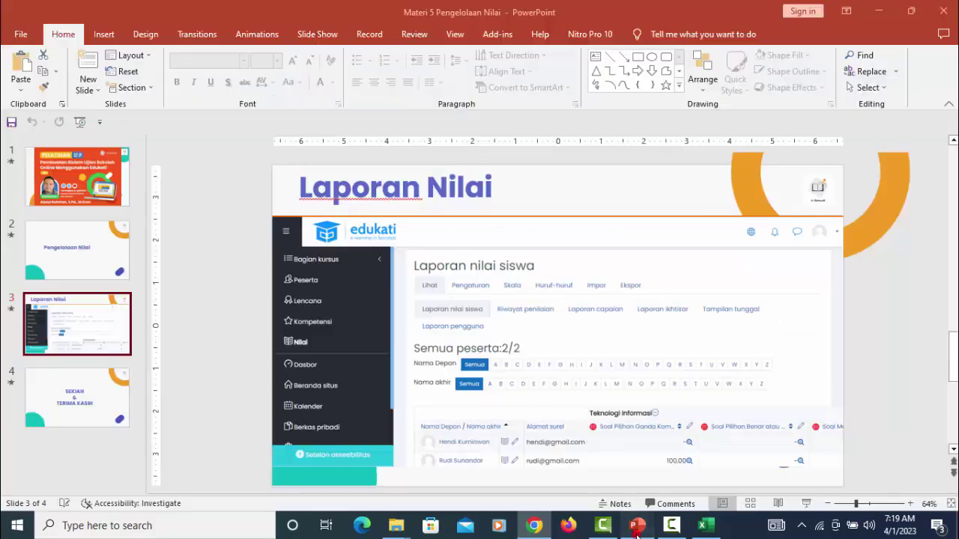
Step: Switch to the Materi 5 Pengelolaan Nilai presentation in PowerPoint and view the Pengelolaan Nilai and Laporan Nilai slides
click(636, 526)
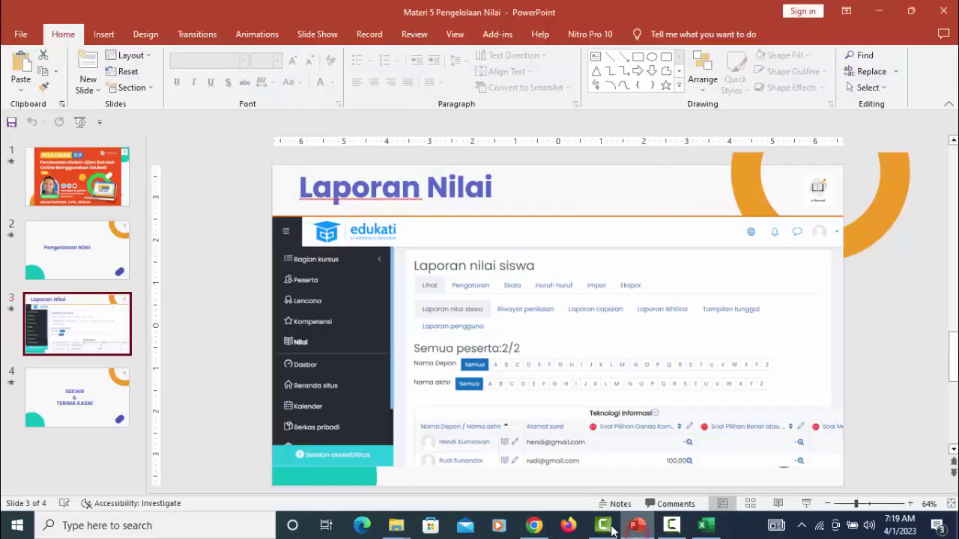
click(100, 272)
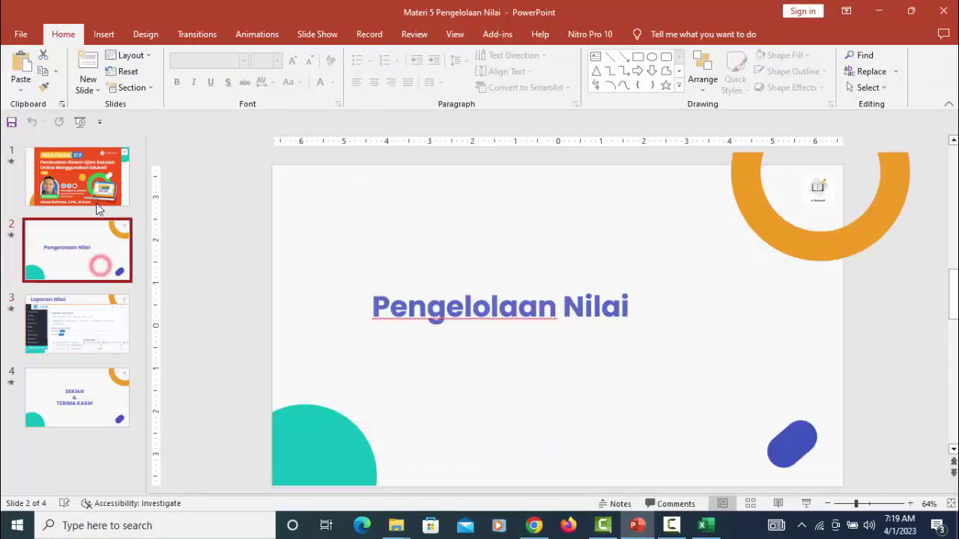
click(105, 317)
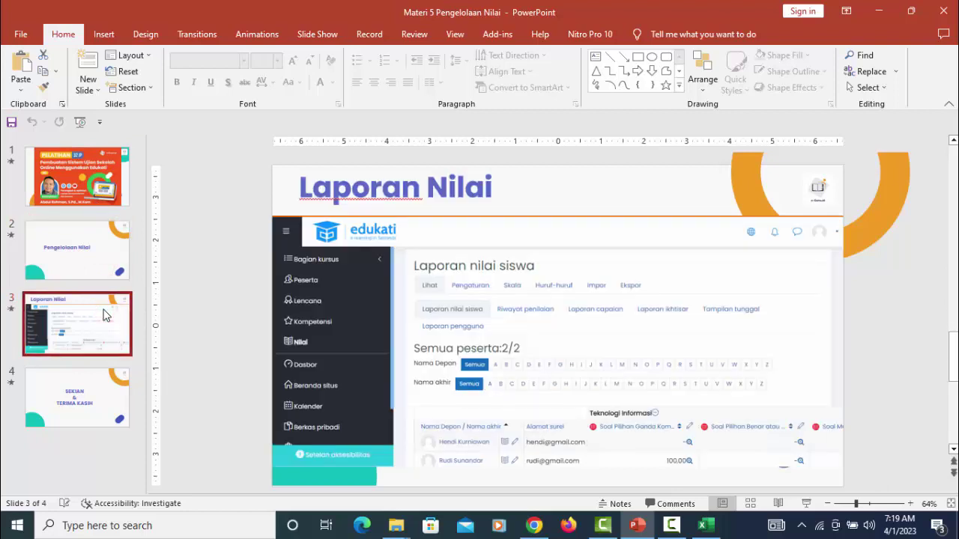